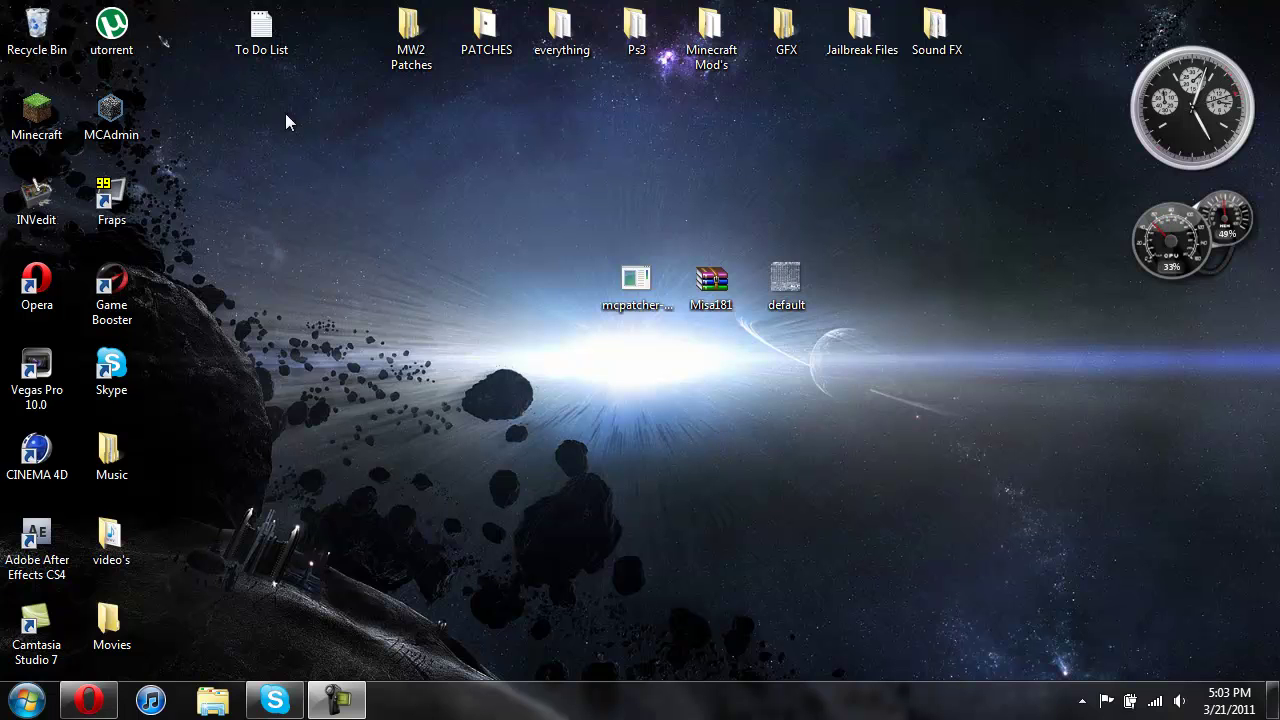
Step: Launch Minecraft from its desktop shortcut
left_click(57, 120)
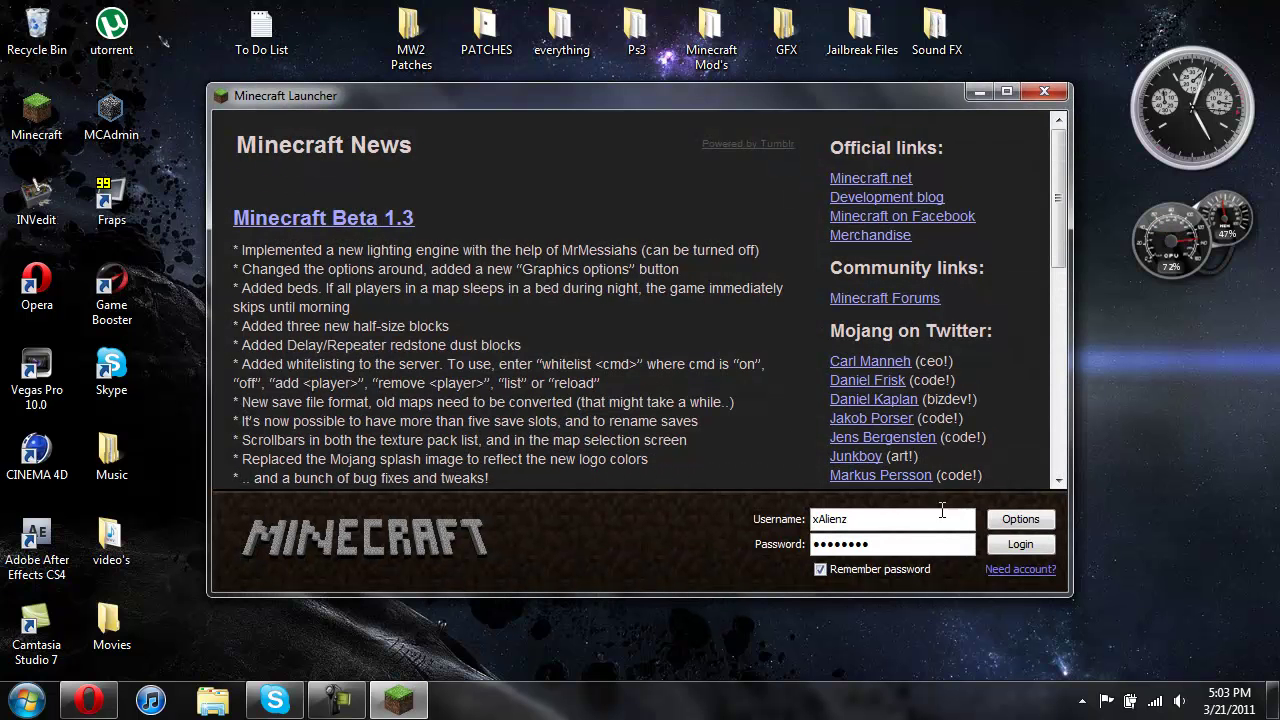
Step: Log in with the saved account and load the Beta 1.3_01 main menu
left_click(1013, 552)
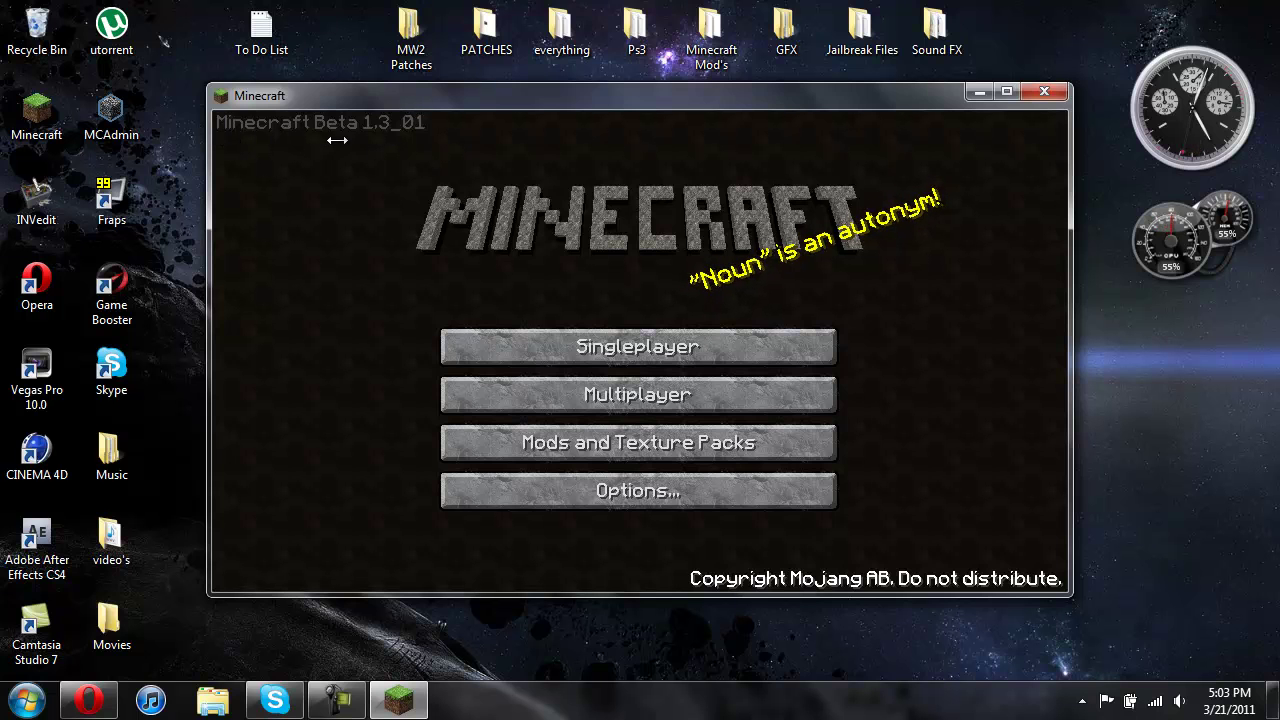
Step: Load the 'Minecraft Mineshaft' singleplayer world
left_click(663, 332)
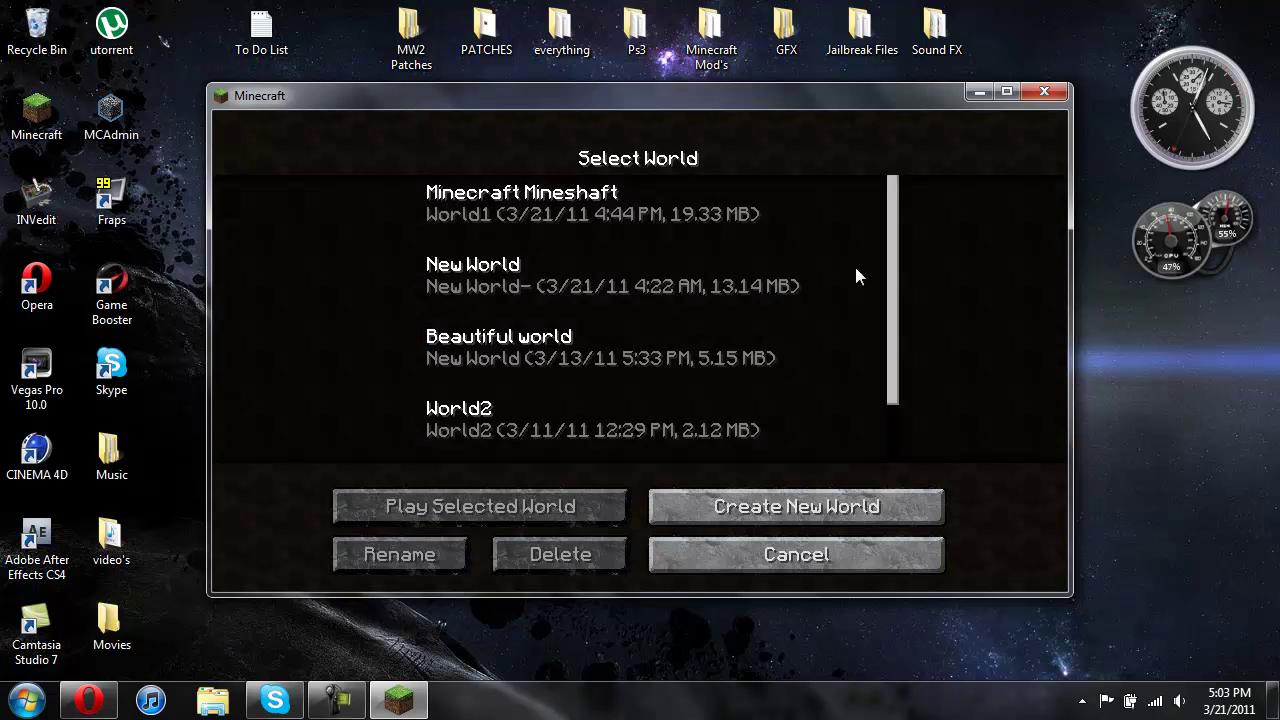
left_click(602, 212)
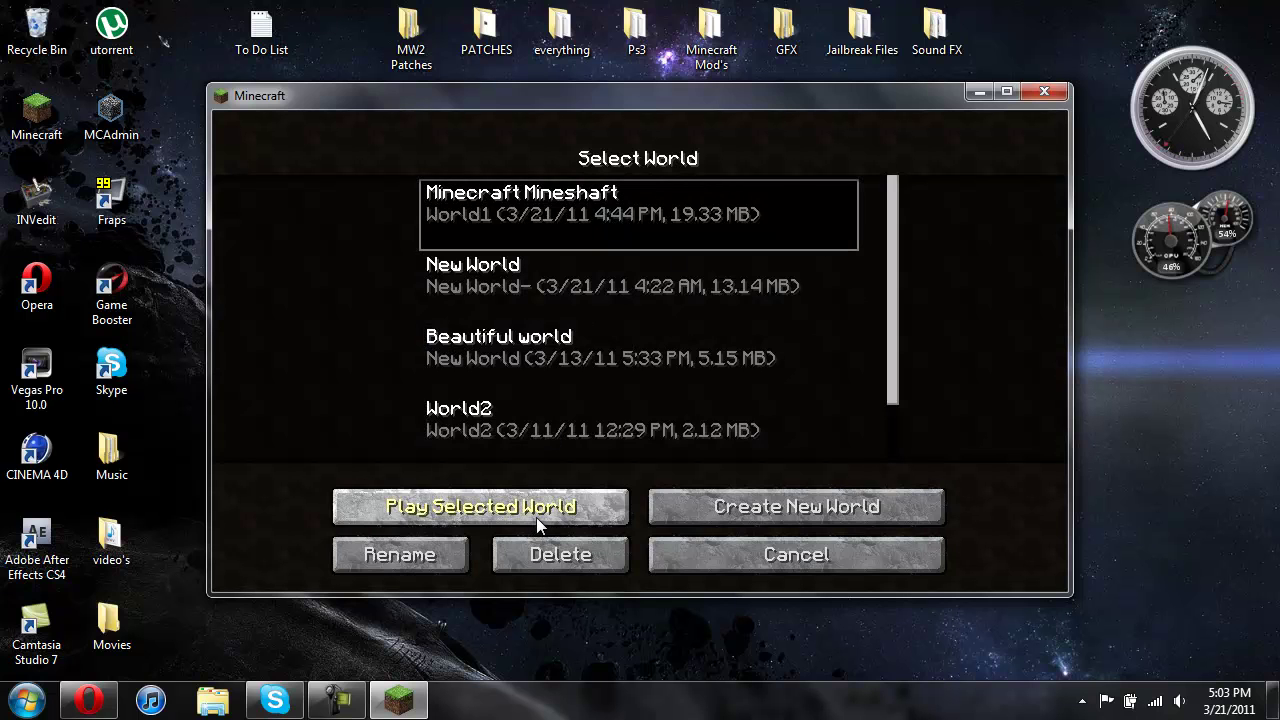
left_click(536, 517)
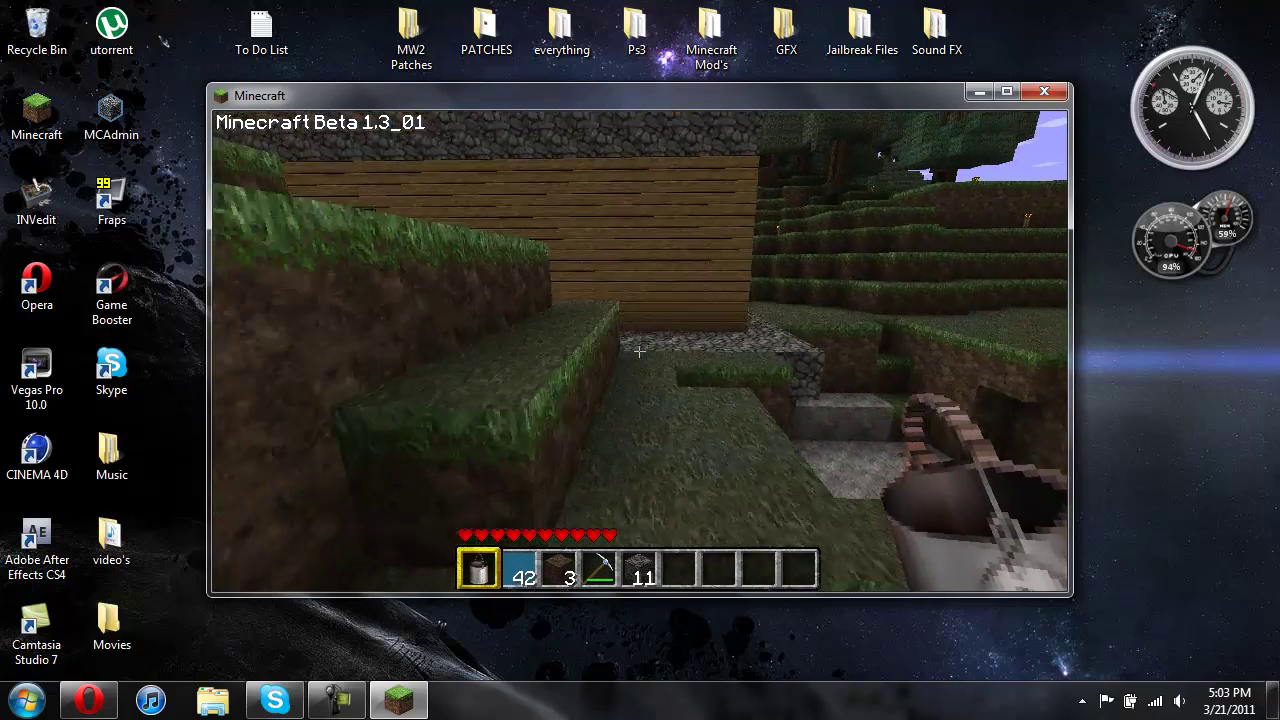
Step: Walk along the house wall past the bamboo farm to the house entrance
key("w")
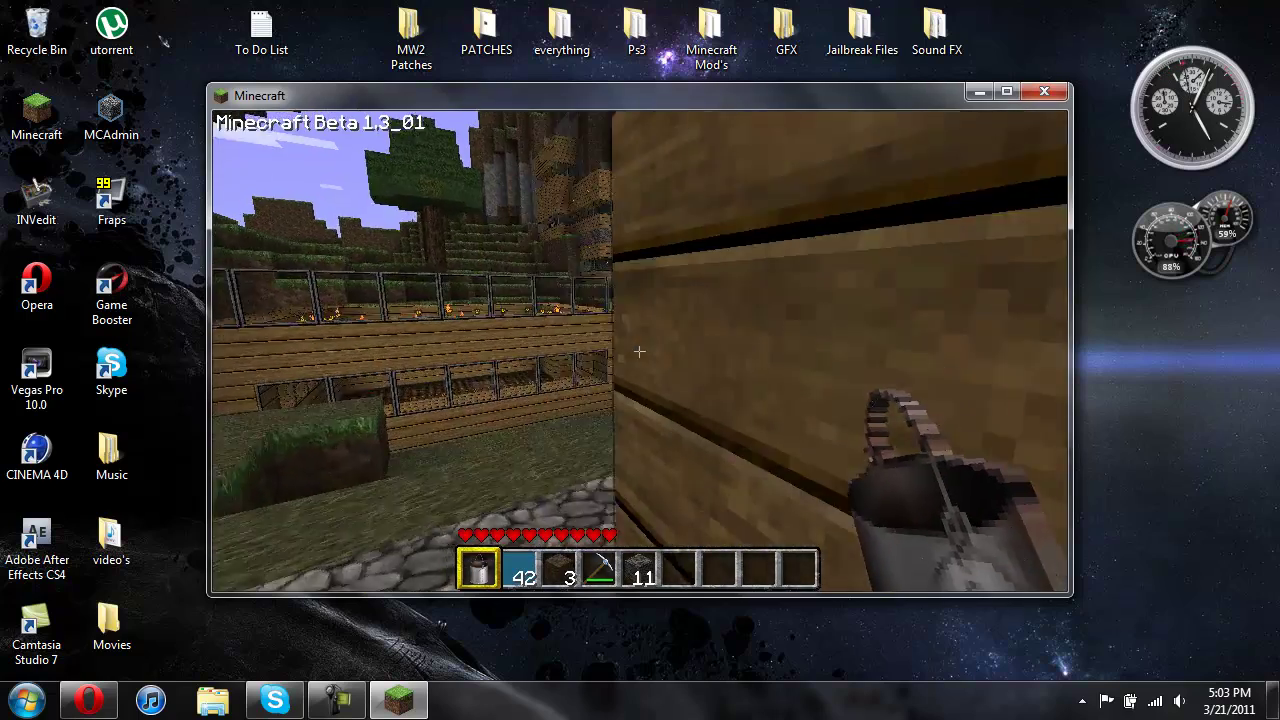
key("w")
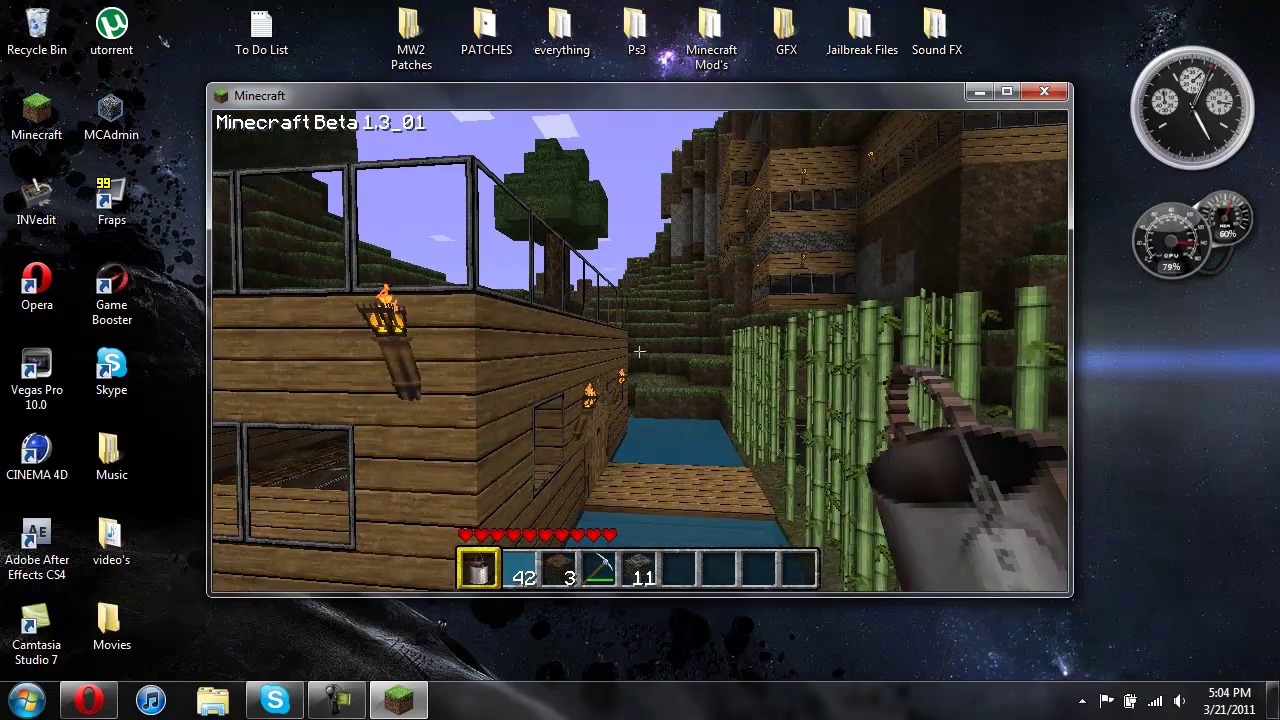
key("w")
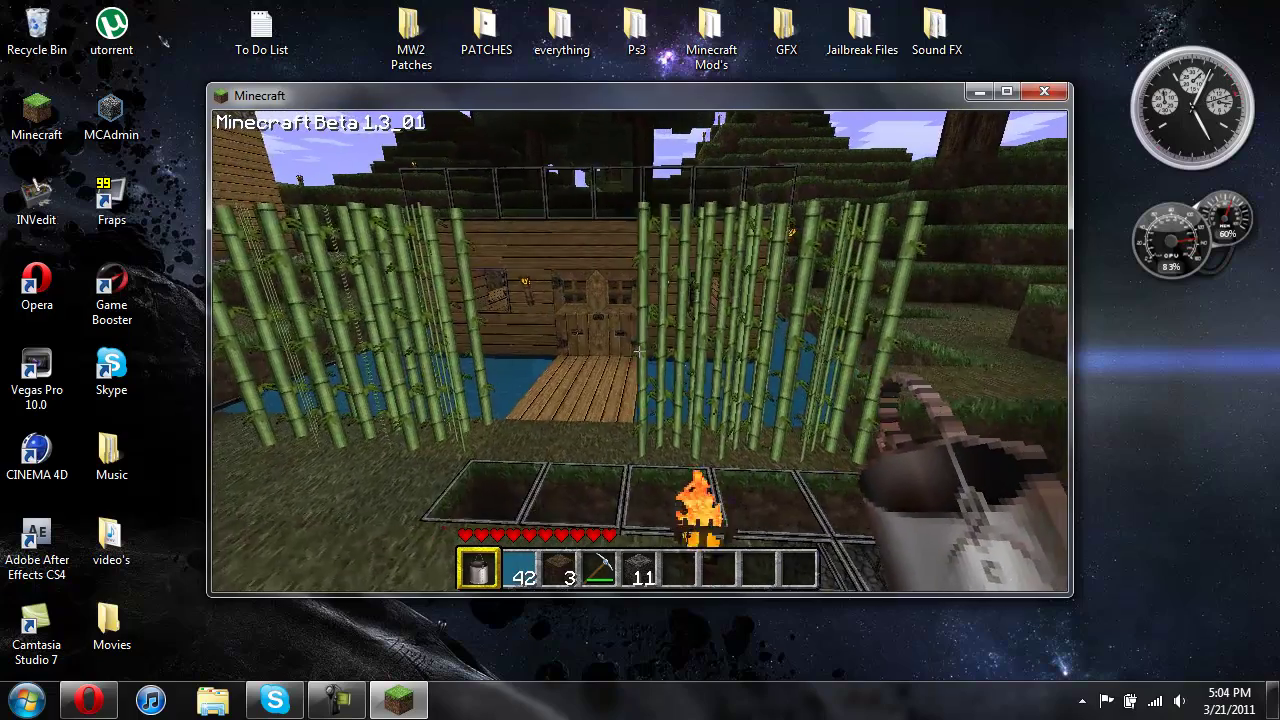
key("s")
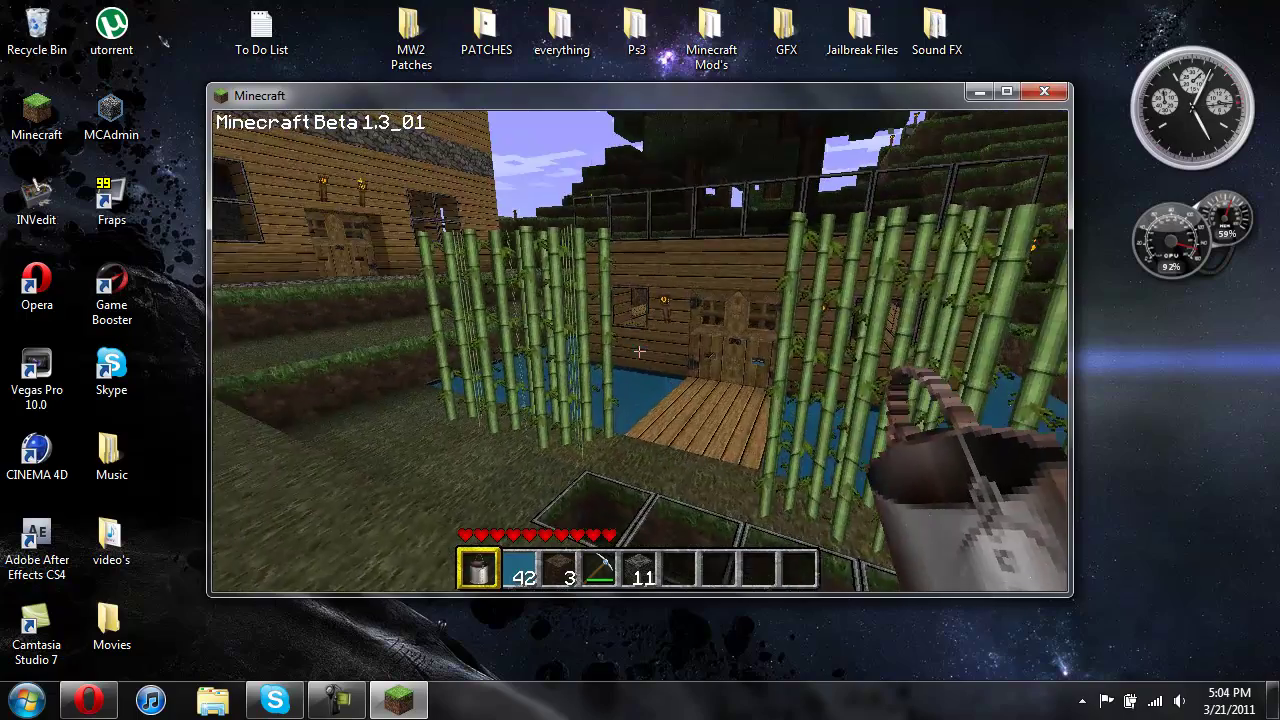
key("a")
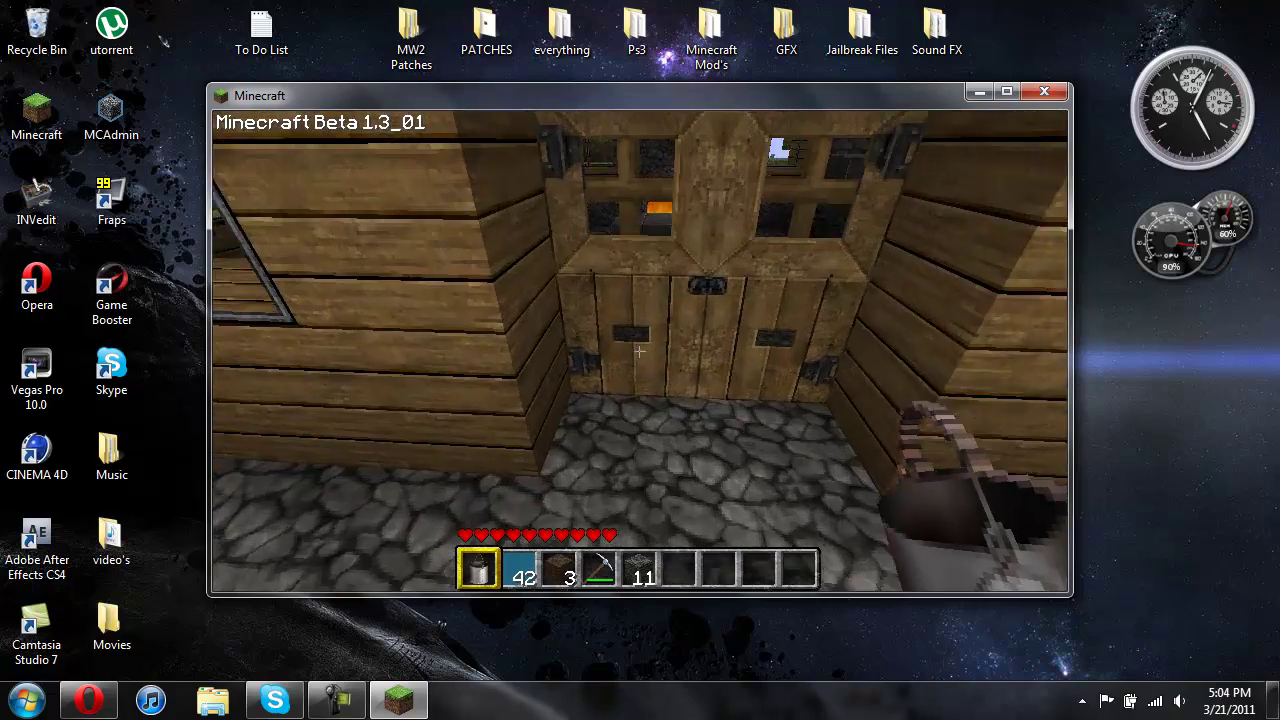
Step: Open the double door and walk through the stone room to the corner chest
right_click(639, 351)
key("w")
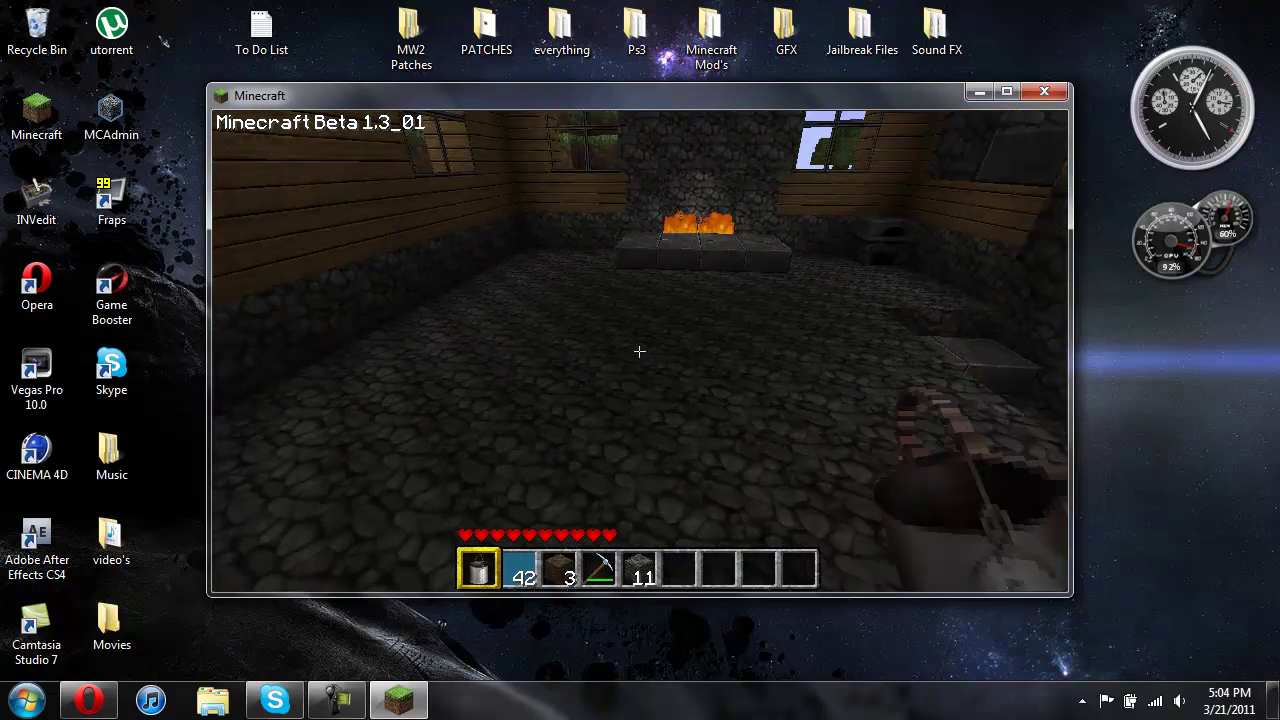
key("w")
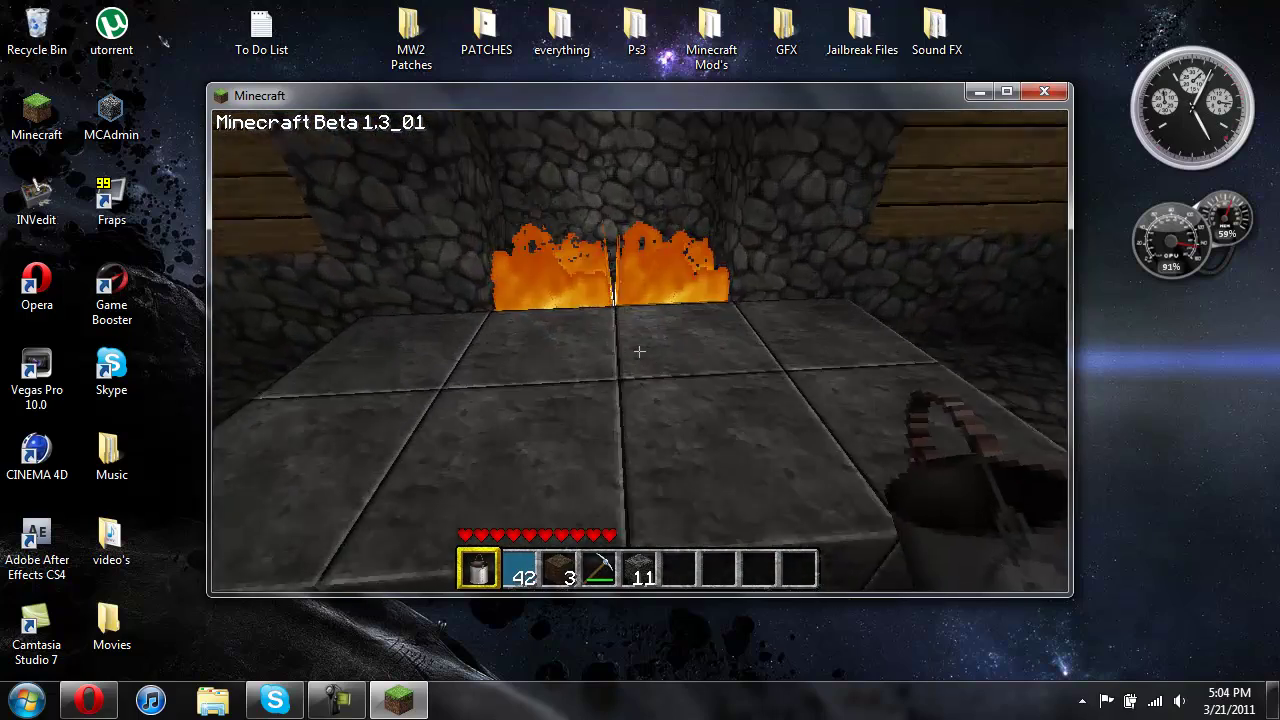
mouse_move(639, 351)
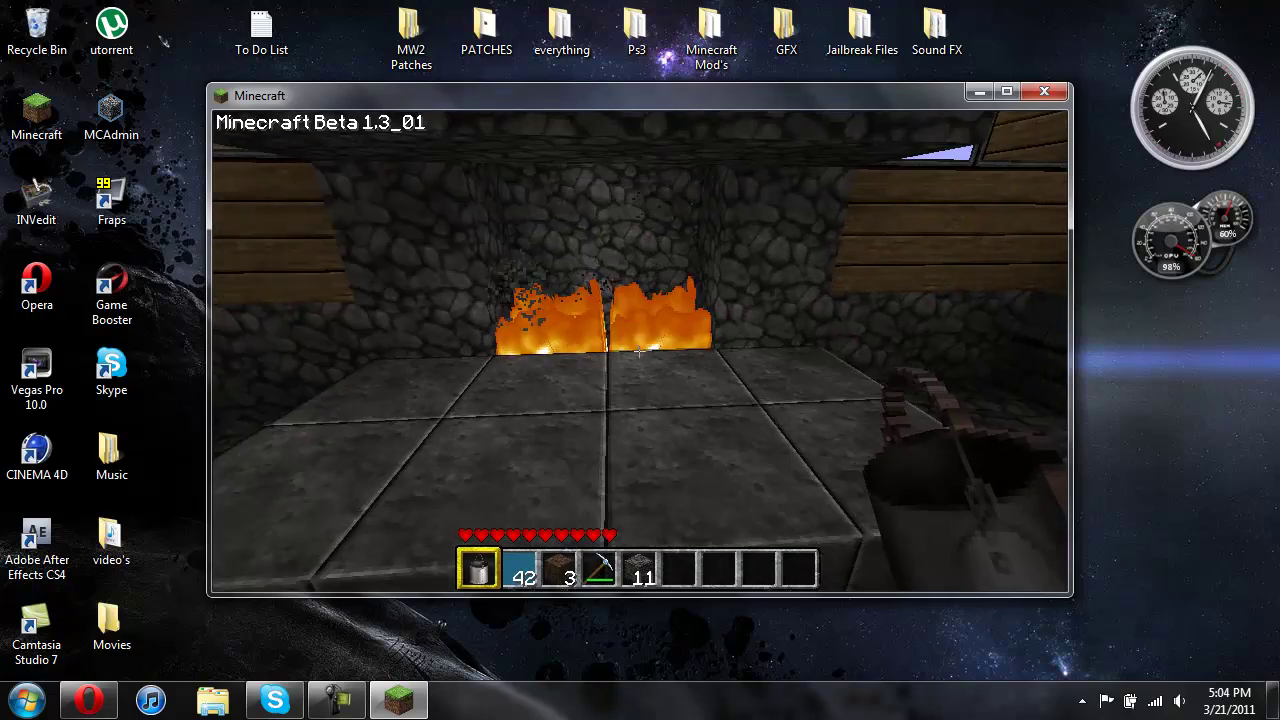
key("w")
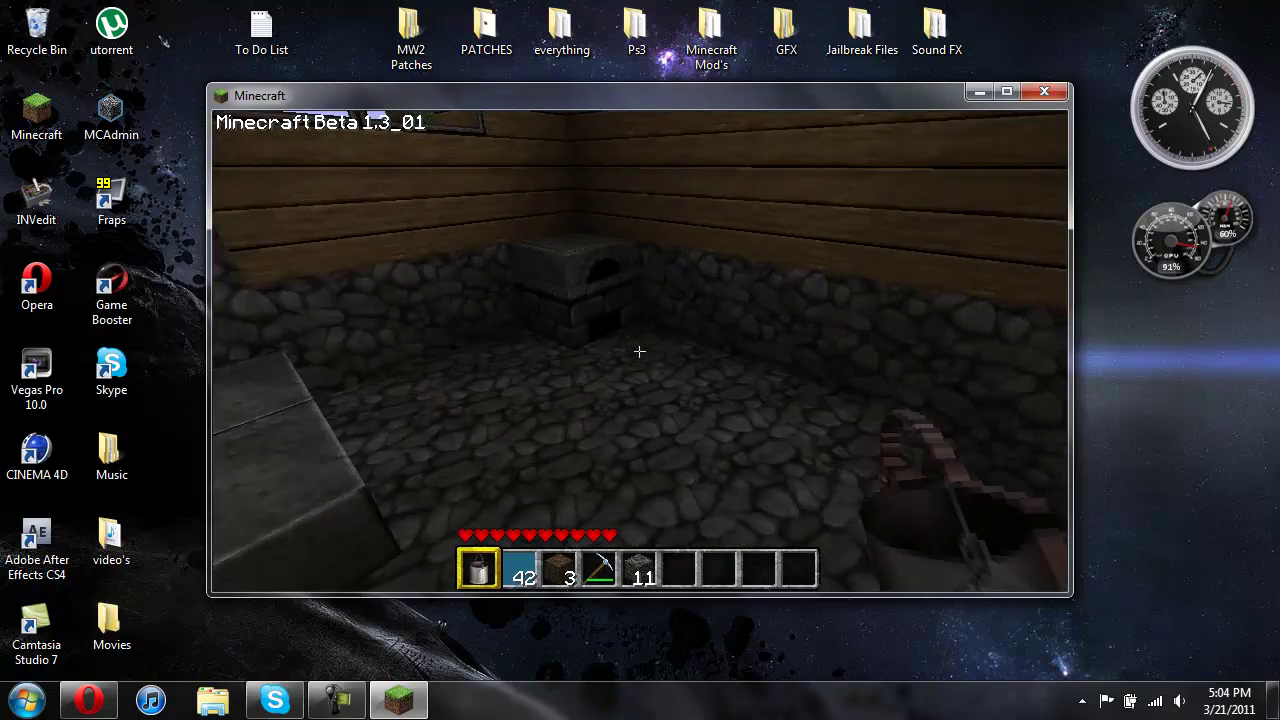
key("s")
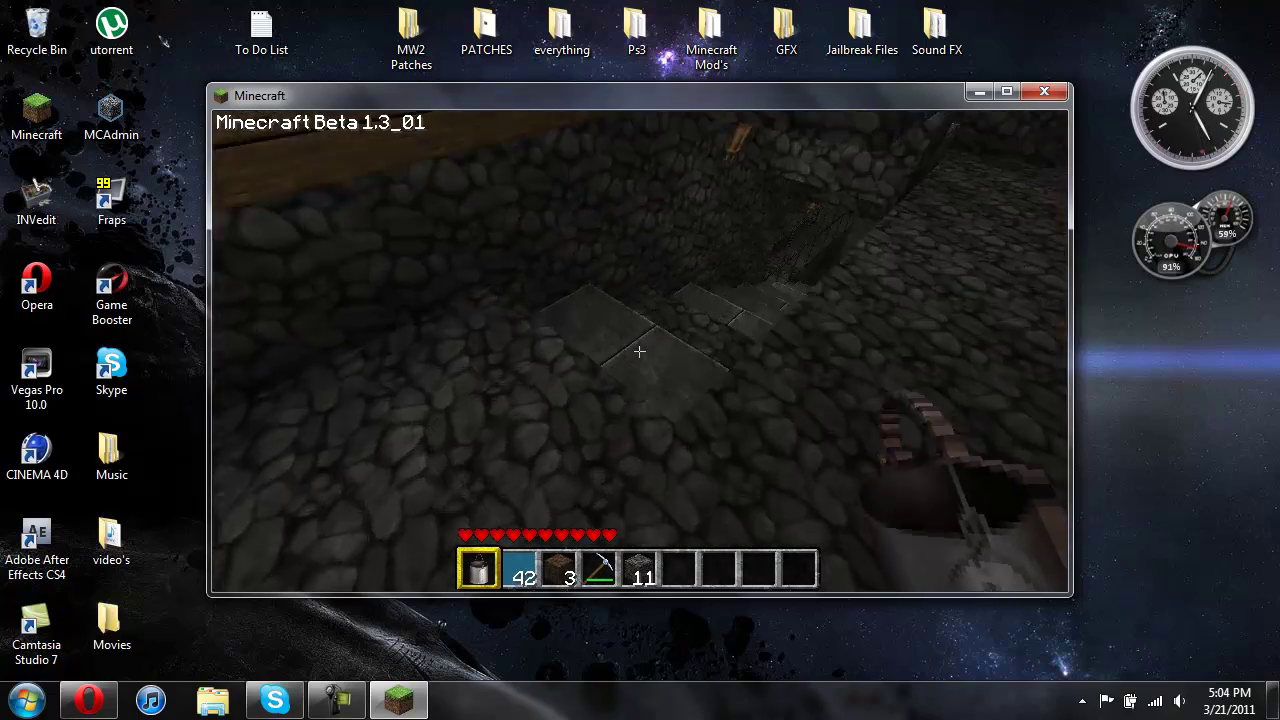
key("w")
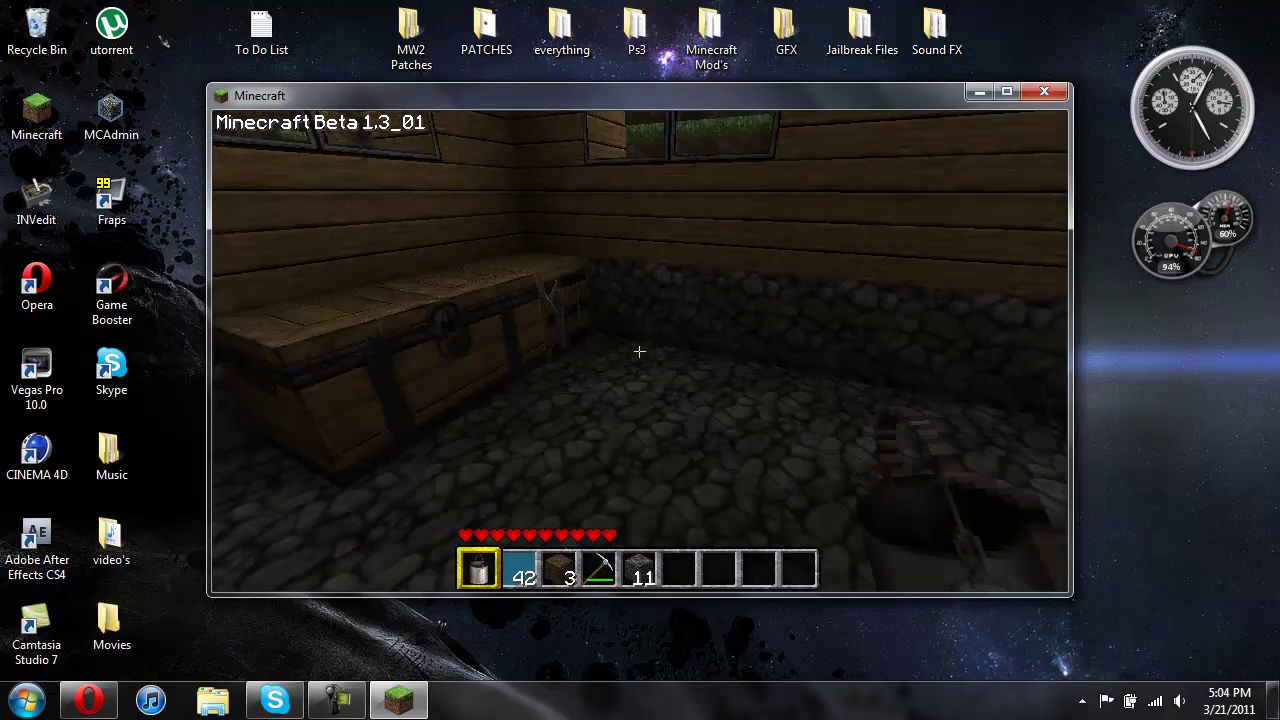
Step: Open the large chest to view its contents, then close it
key("s")
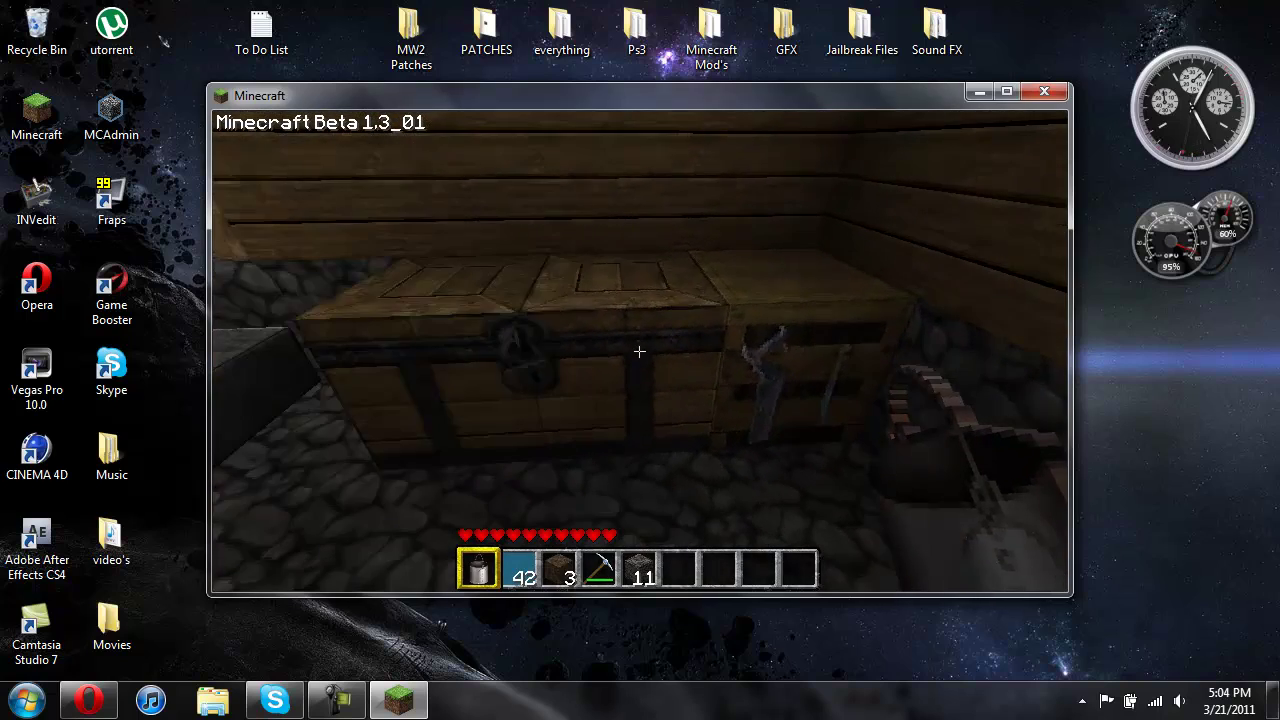
right_click(620, 351)
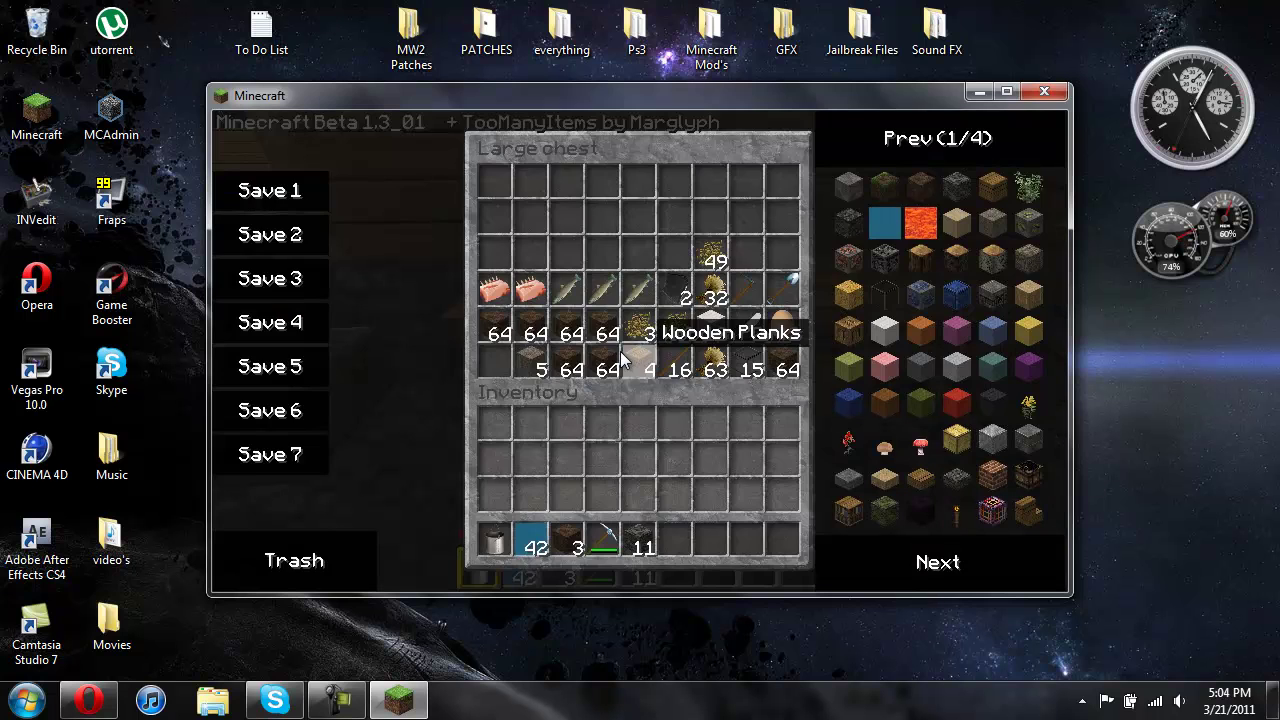
key("Escape")
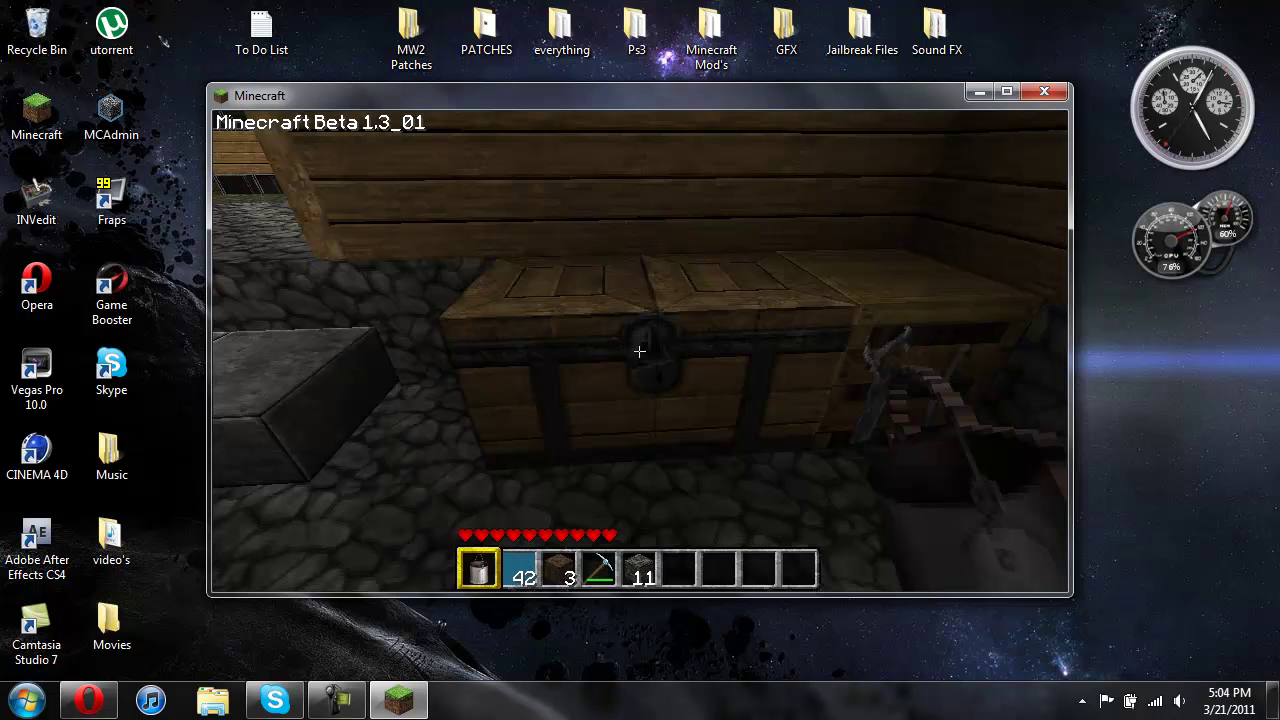
mouse_move(639, 351)
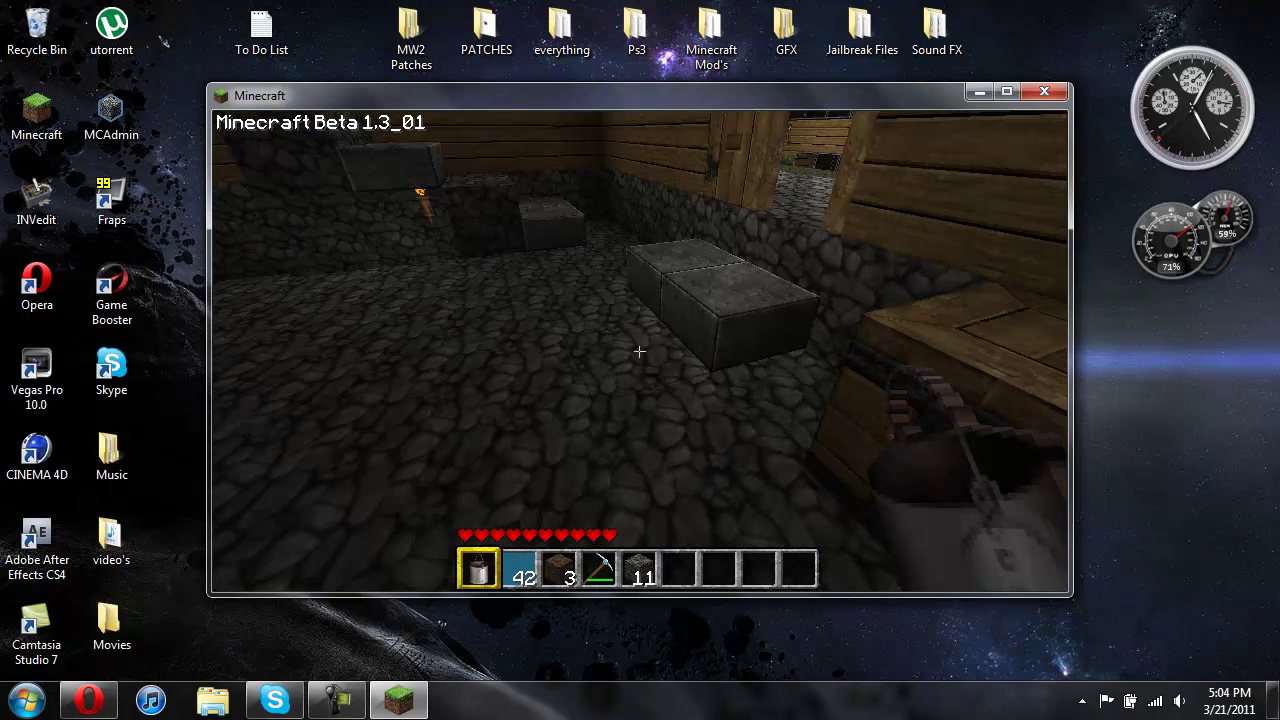
Step: Page through the TooManyItems list in the inventory, then quit Minecraft
key("e")
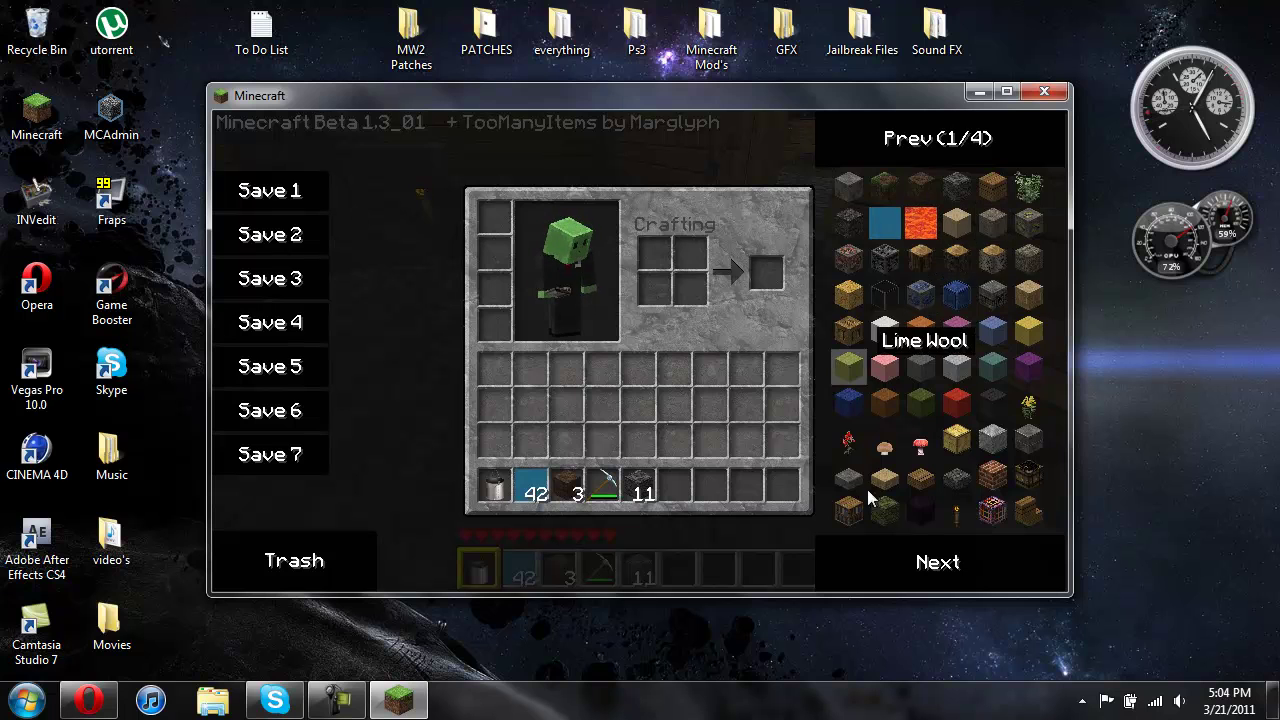
left_click(922, 557)
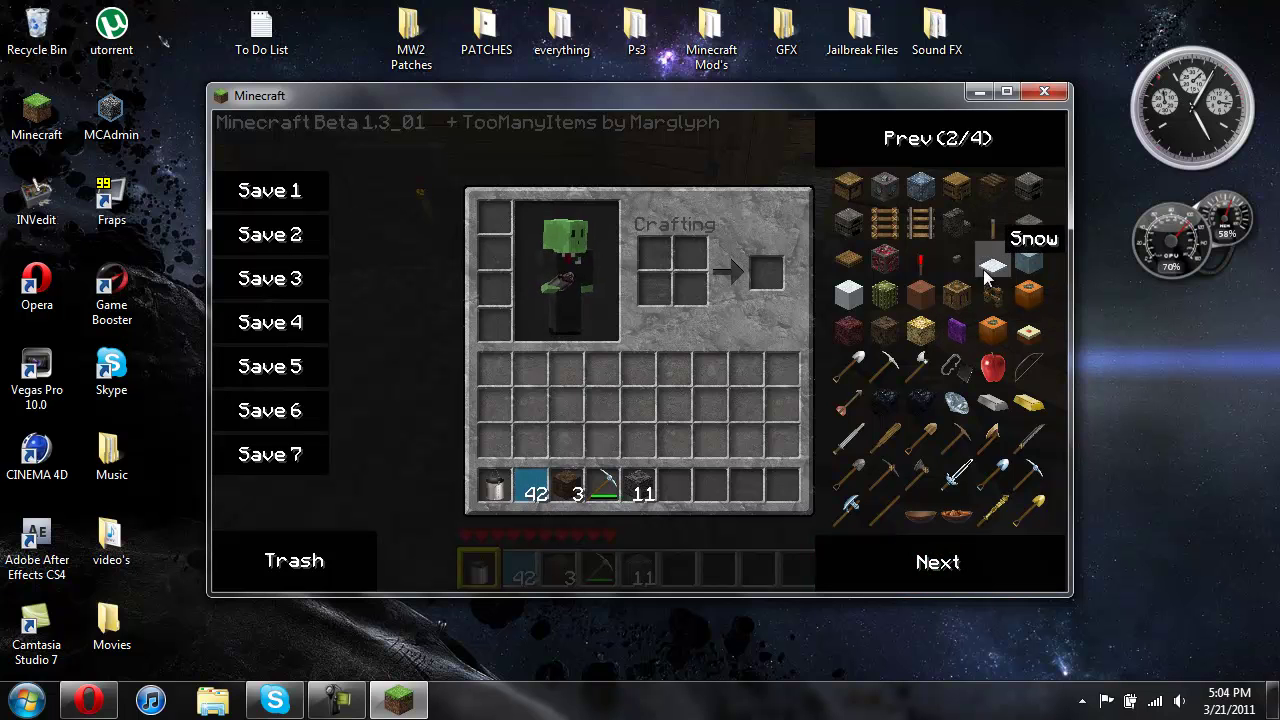
left_click(960, 571)
left_click(960, 571)
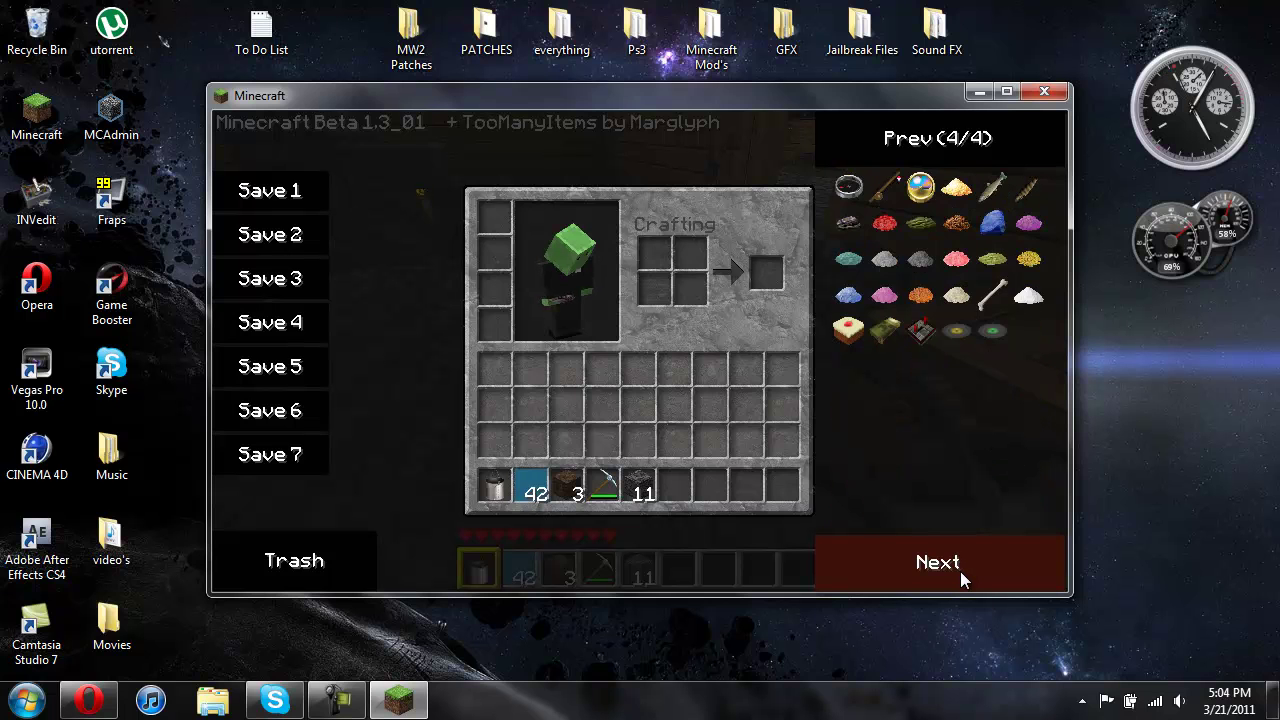
left_click(960, 571)
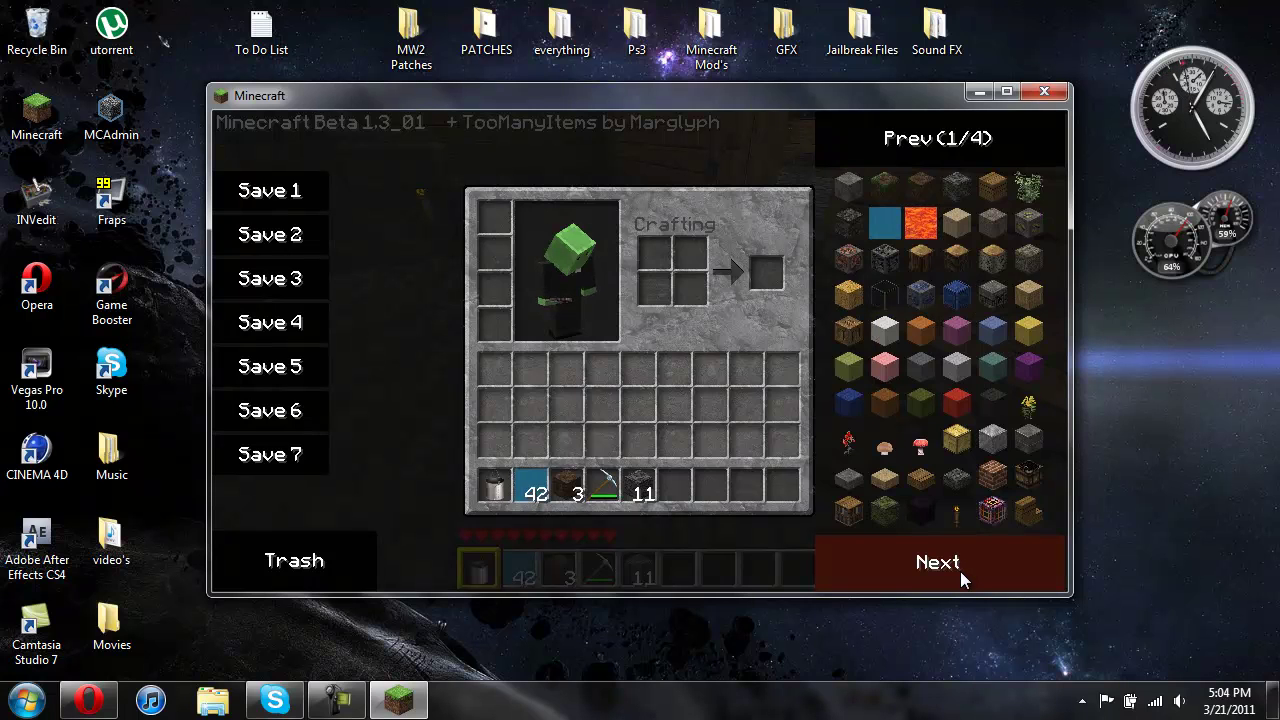
left_click(960, 571)
left_click(960, 571)
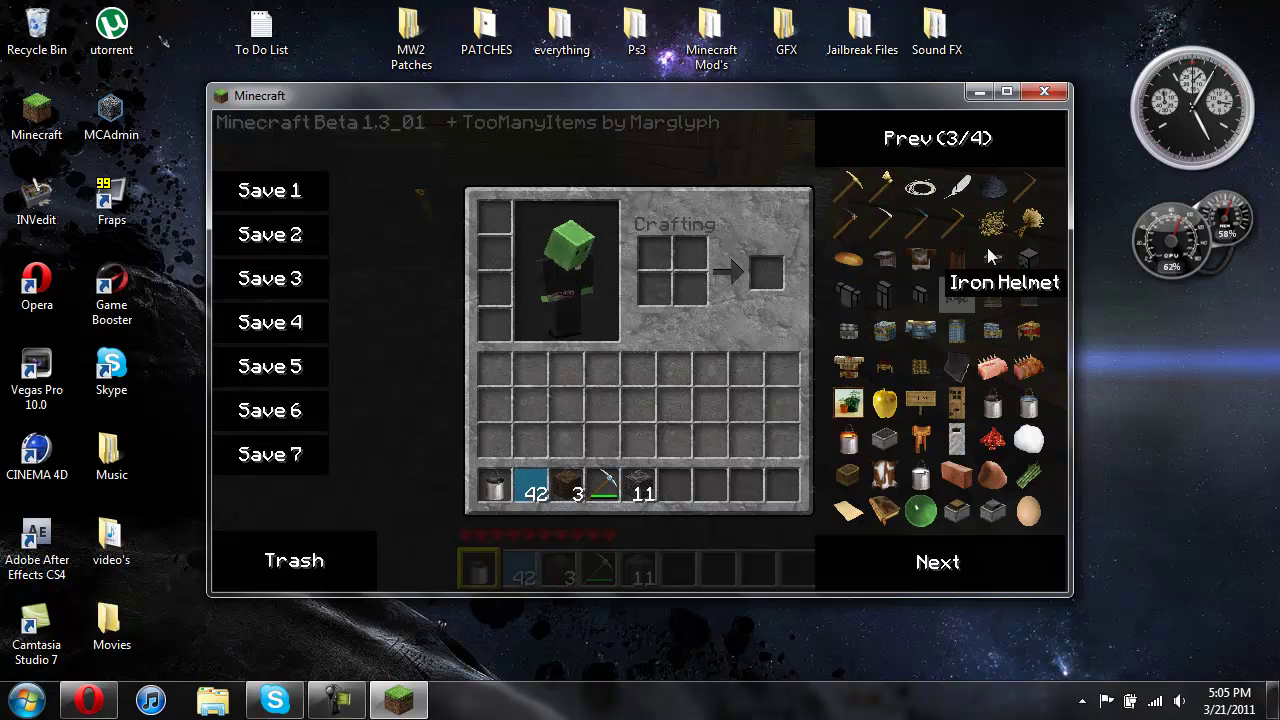
left_click(1043, 92)
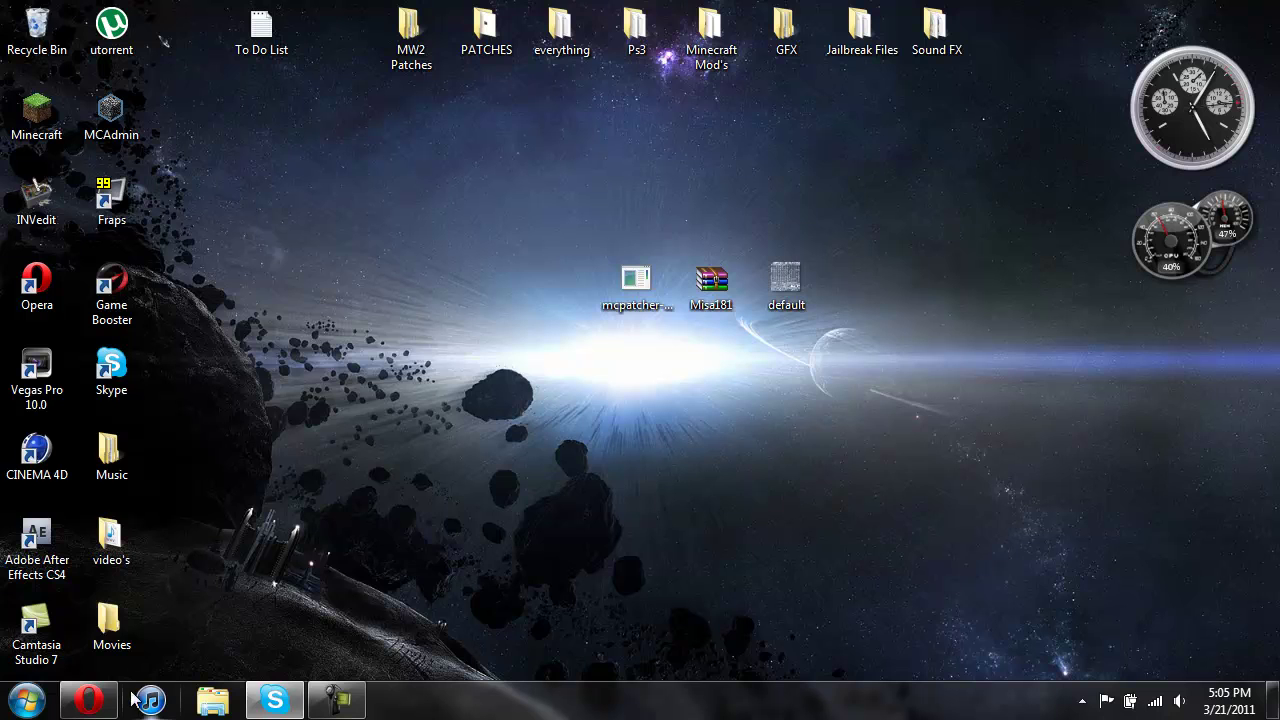
Step: Restore the Opera window showing the Misa texture pack forum thread
left_click(88, 700)
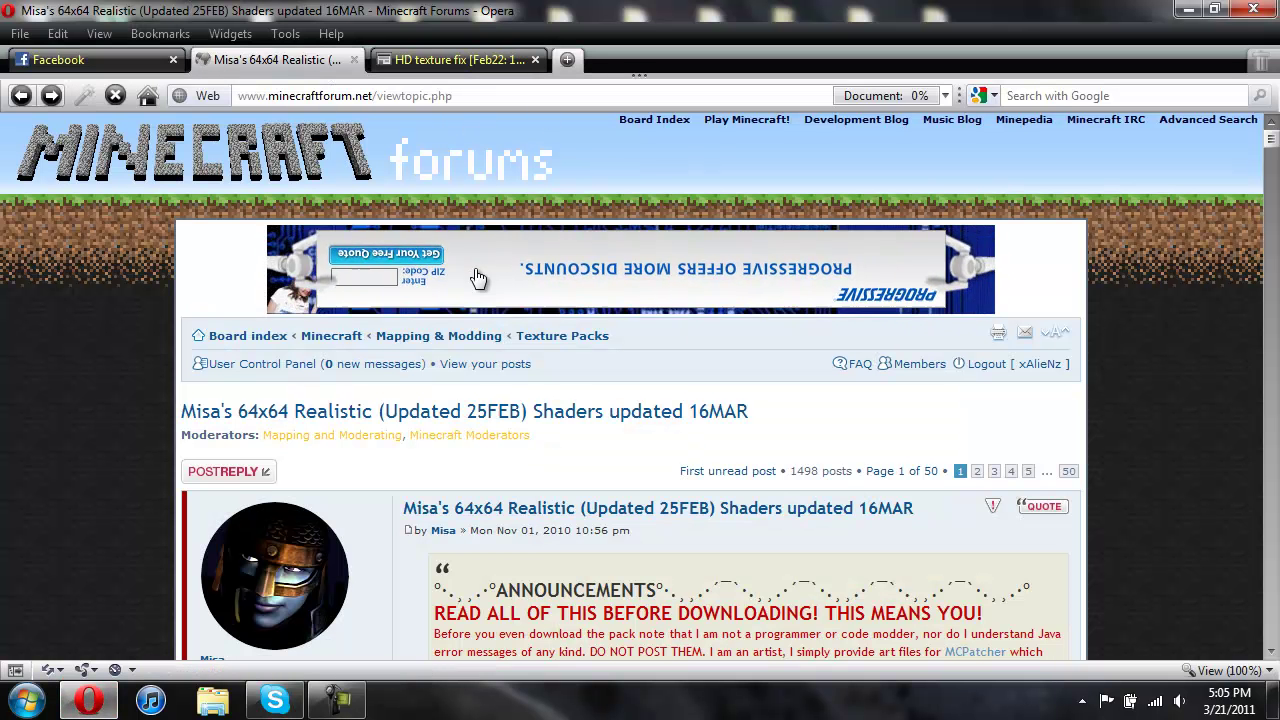
Step: Try the Dropbox download (error 509), then open the MediaFire alternate link
scroll(471, 277, "down", 3)
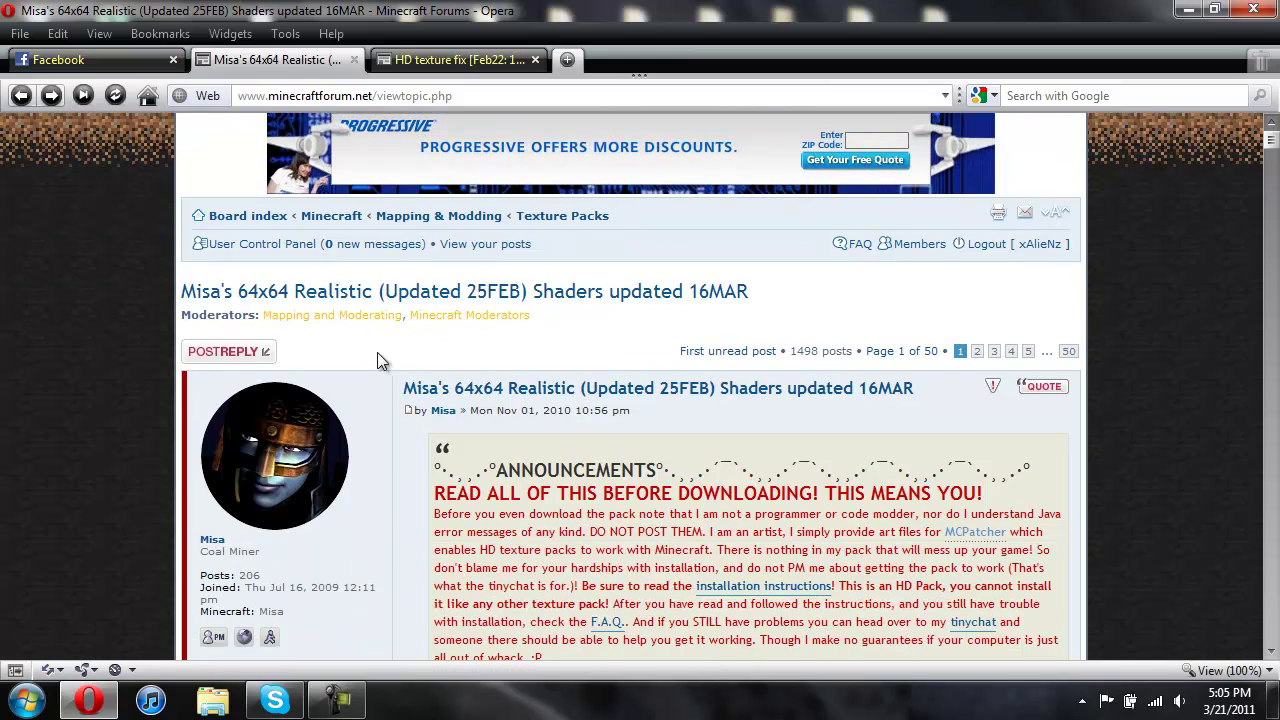
scroll(713, 338, "down", 12)
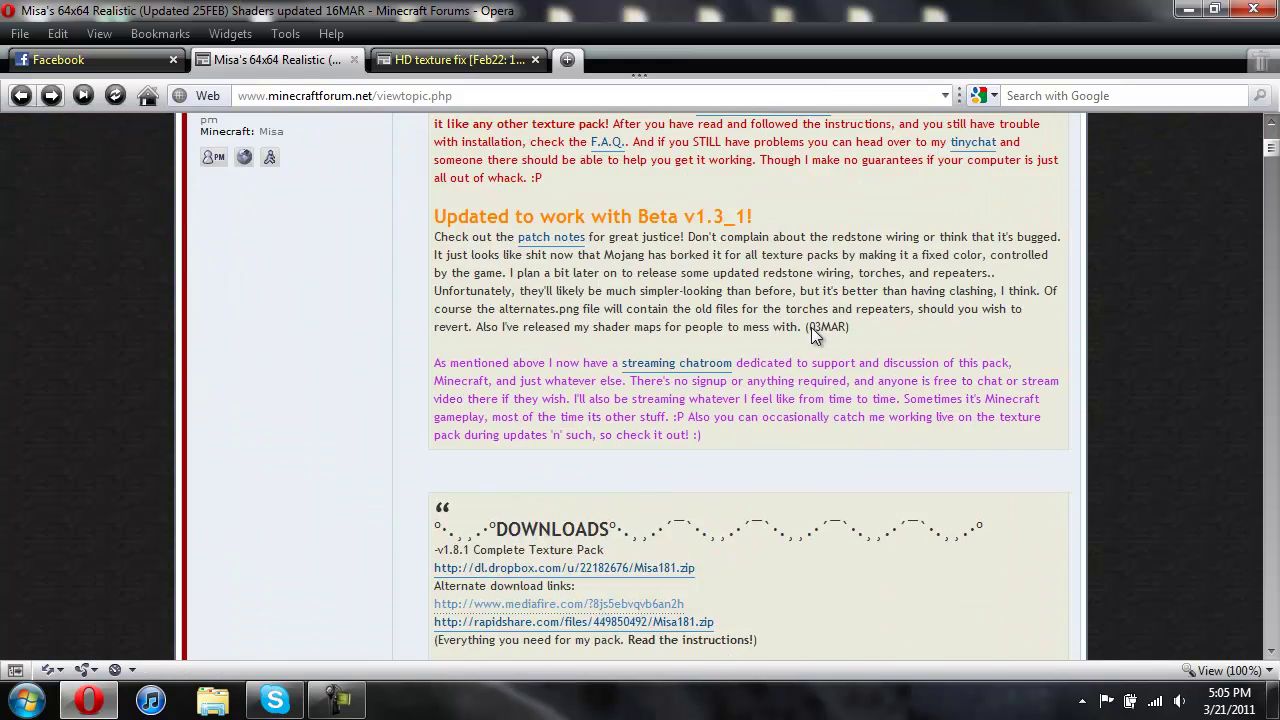
scroll(813, 335, "down", 6)
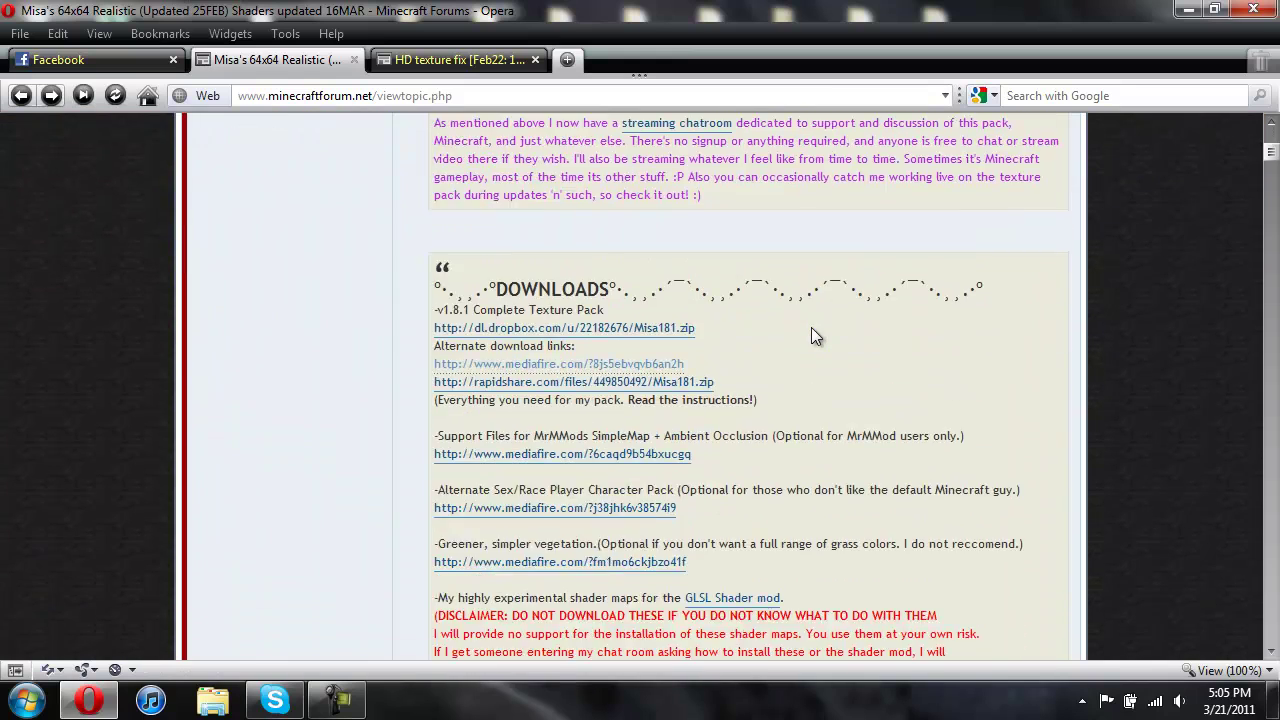
left_click(540, 328)
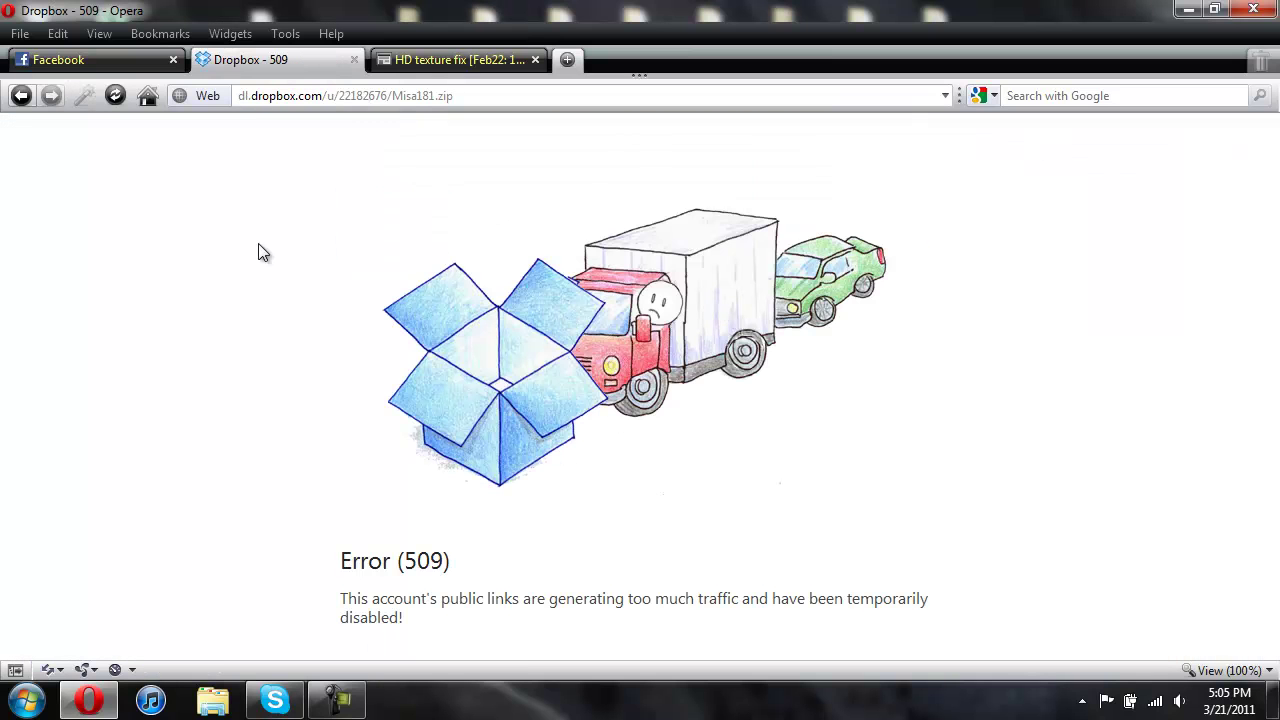
left_click(21, 95)
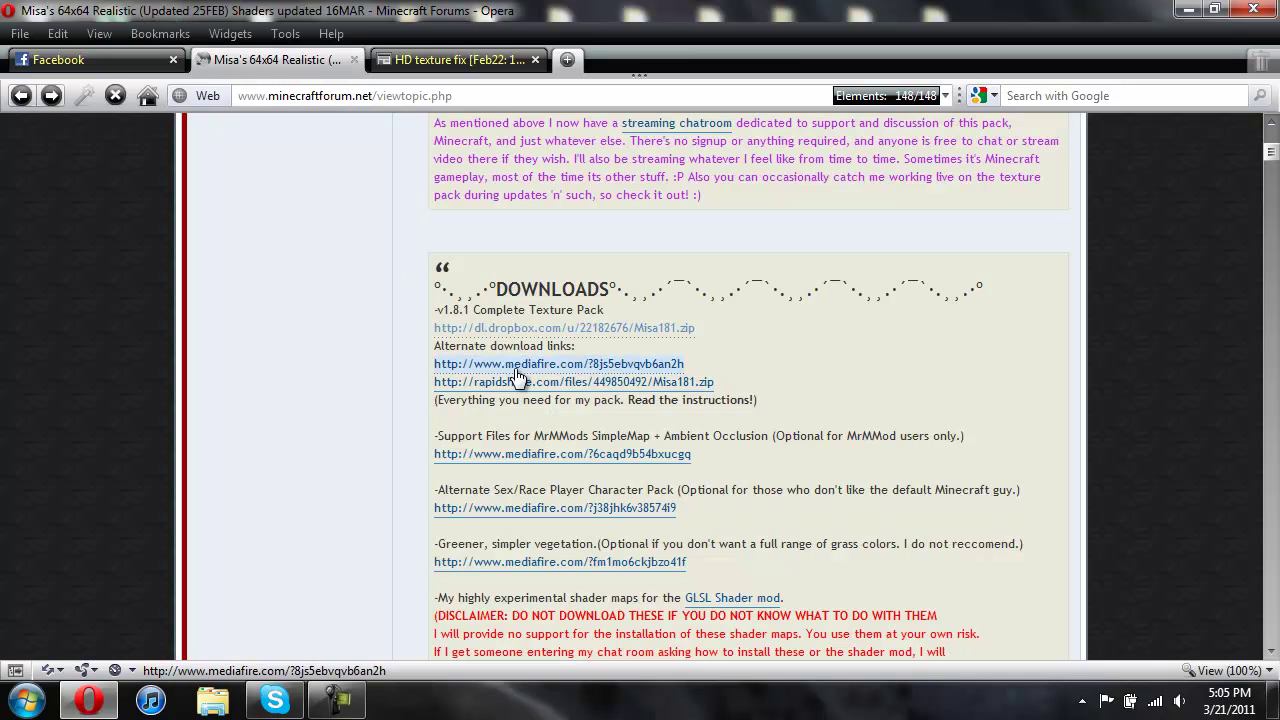
left_click(516, 366)
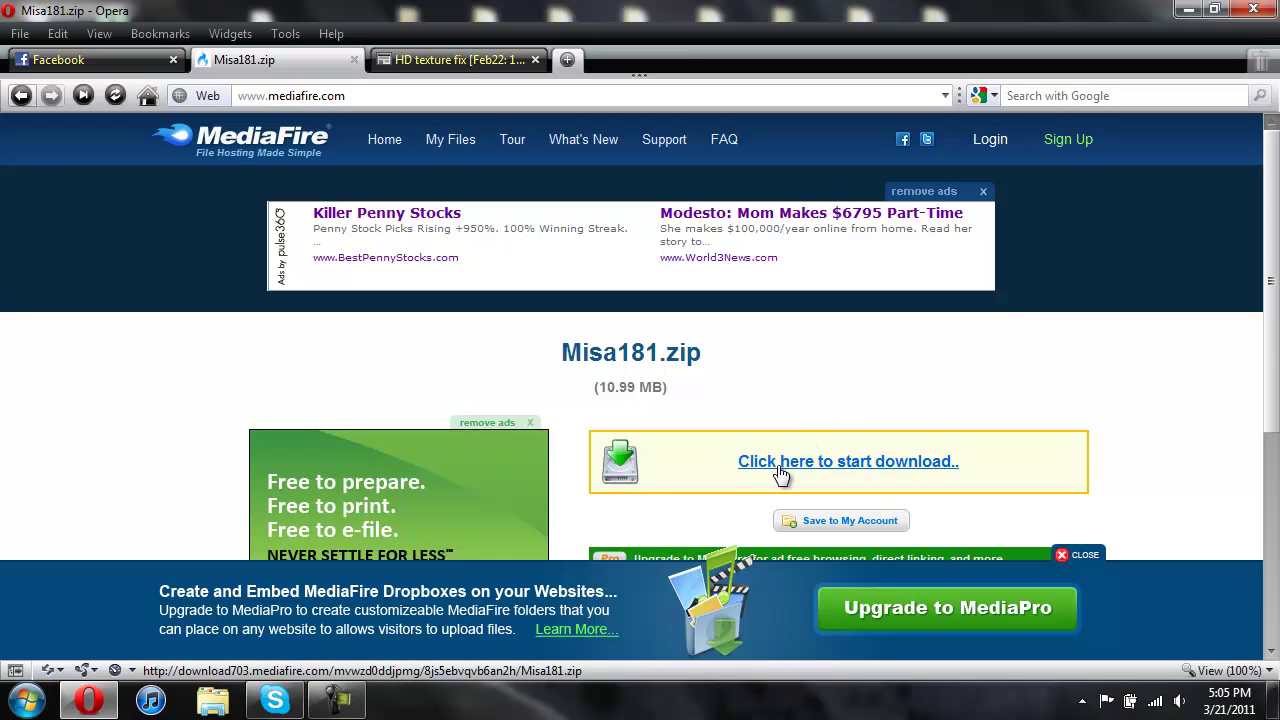
Step: Start the Misa181.zip download, cancel the prompt, and switch to the HD texture fix thread
left_click(781, 474)
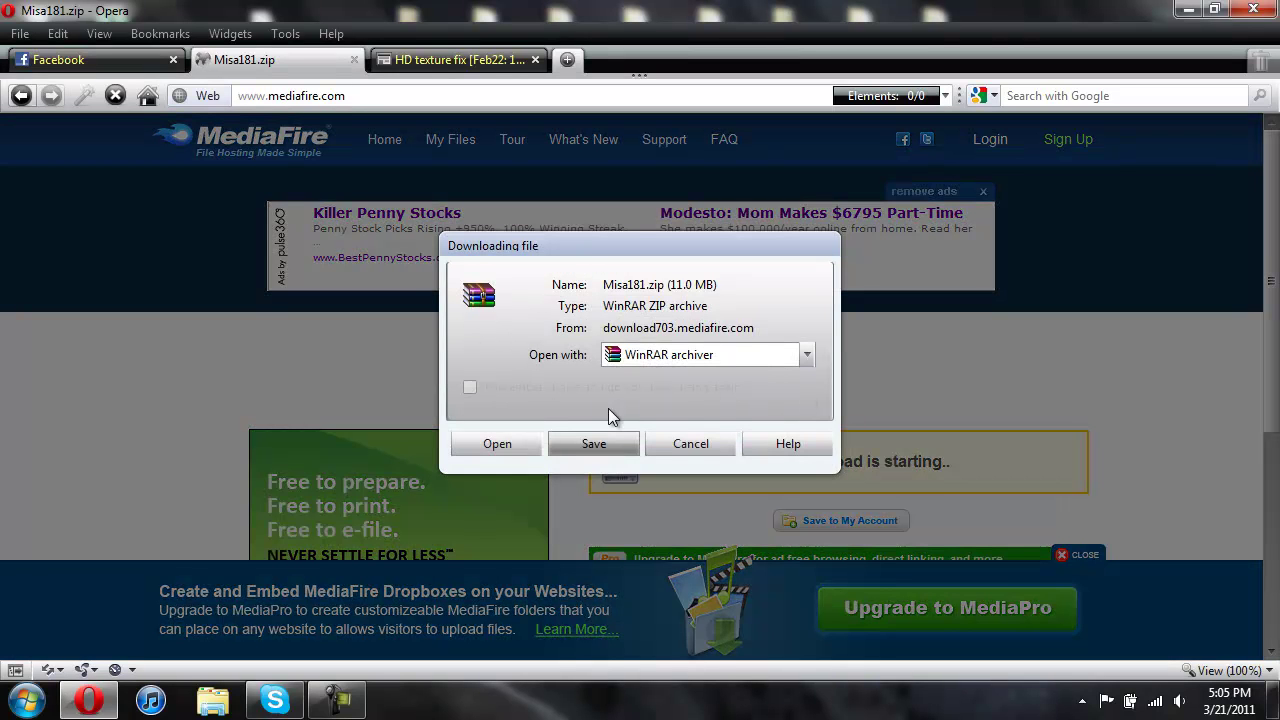
left_click(686, 443)
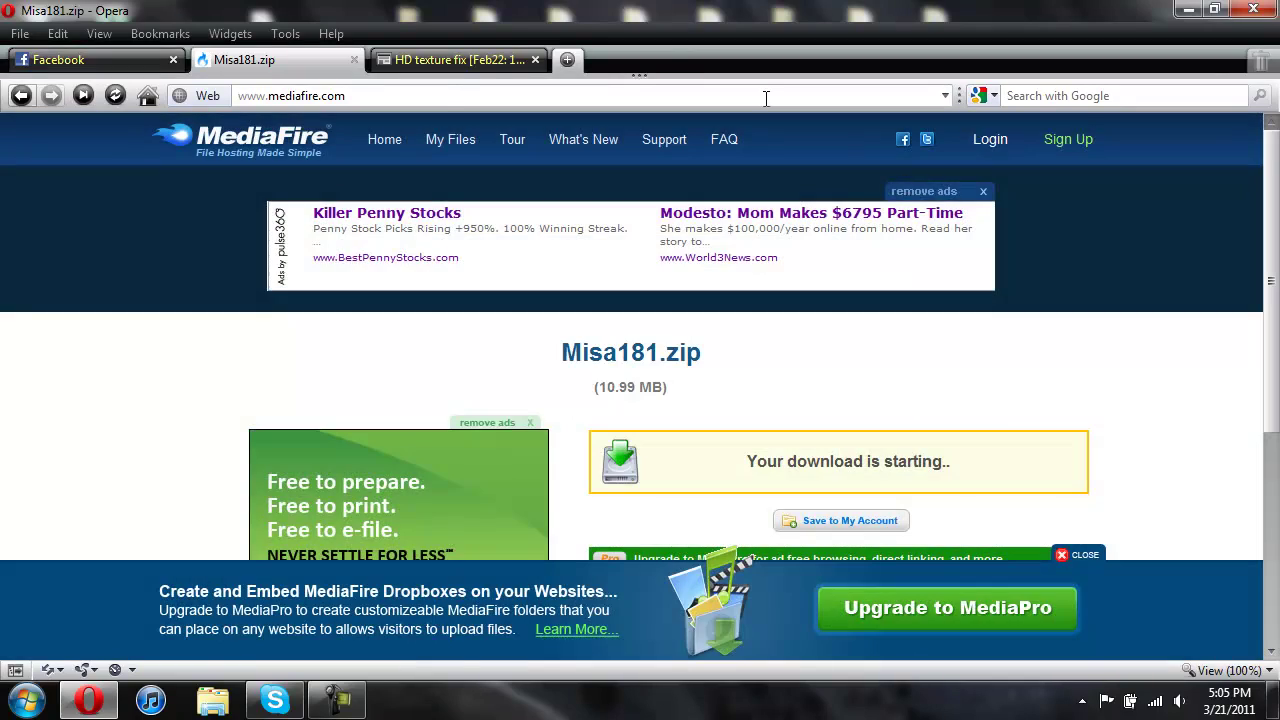
left_click(455, 60)
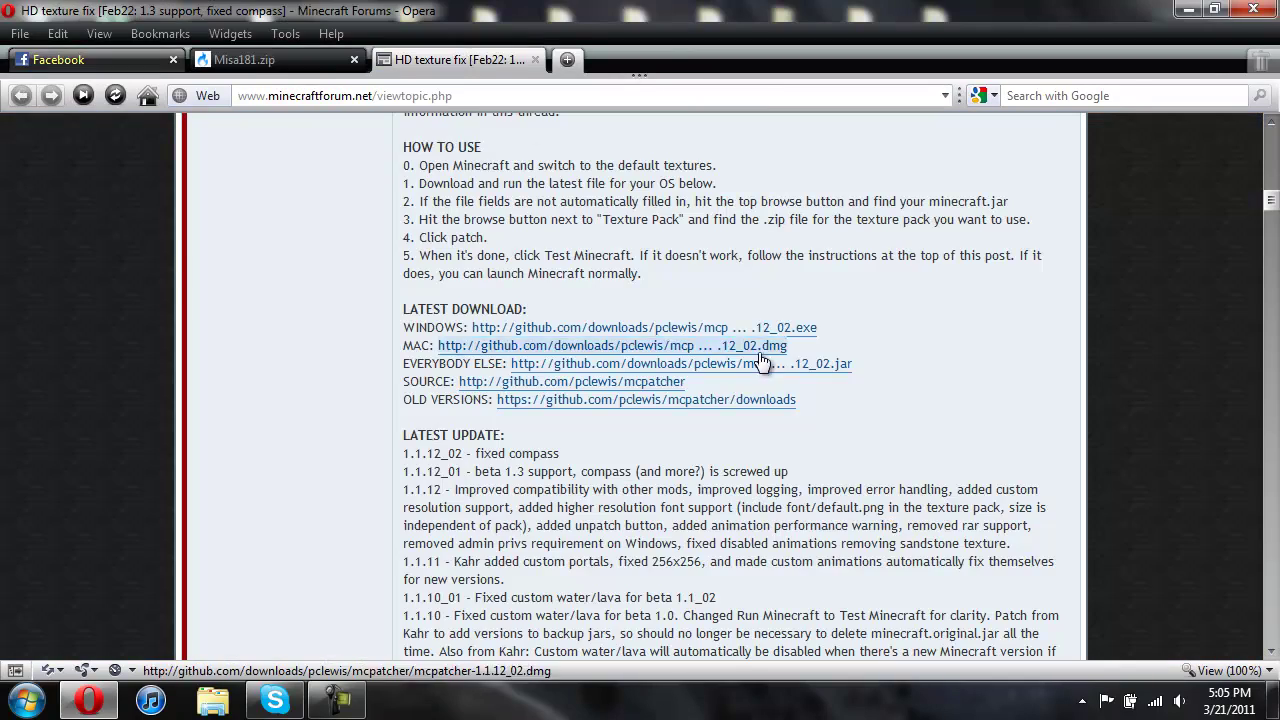
scroll(760, 358, "up", 15)
scroll(660, 328, "down", 1)
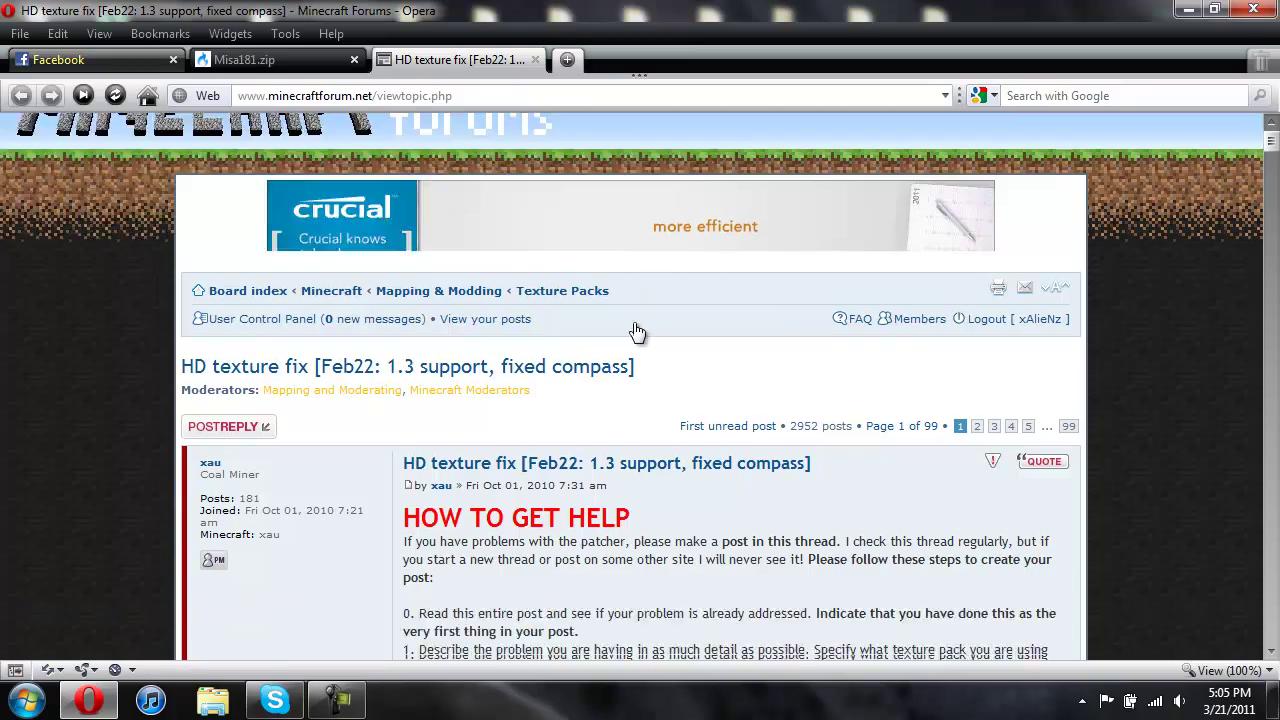
scroll(637, 331, "down", 12)
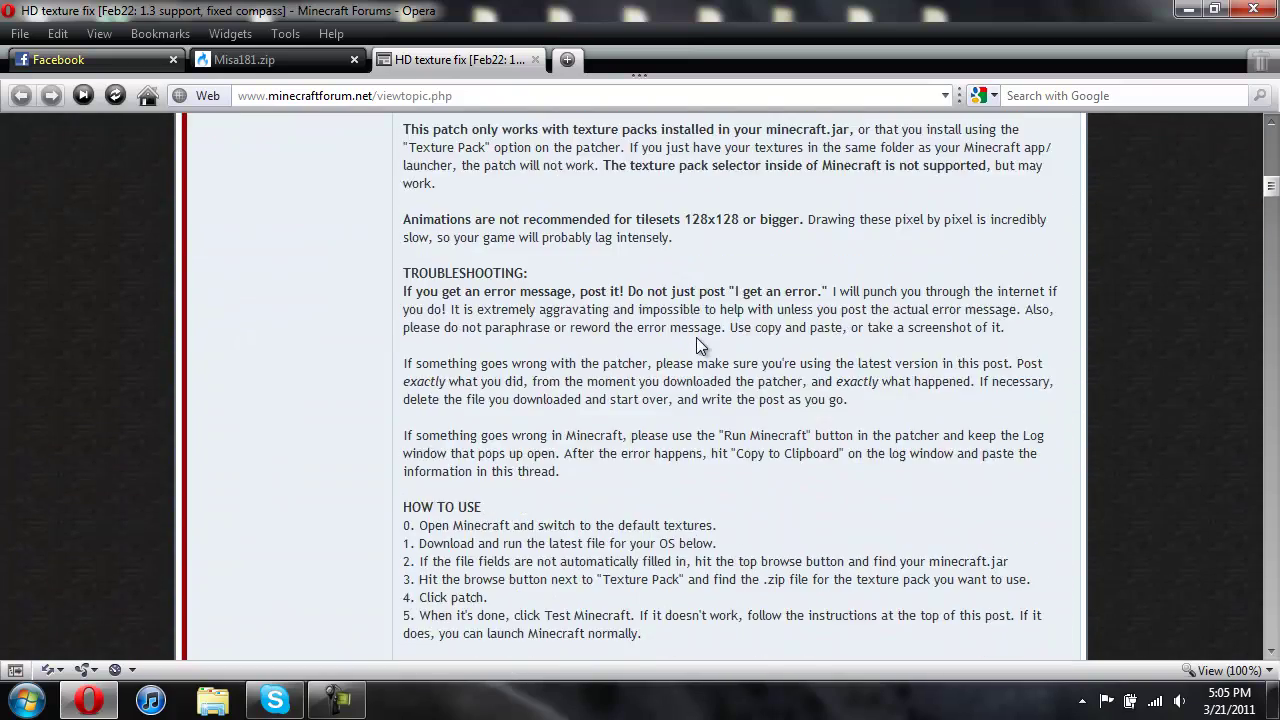
scroll(697, 343, "down", 5)
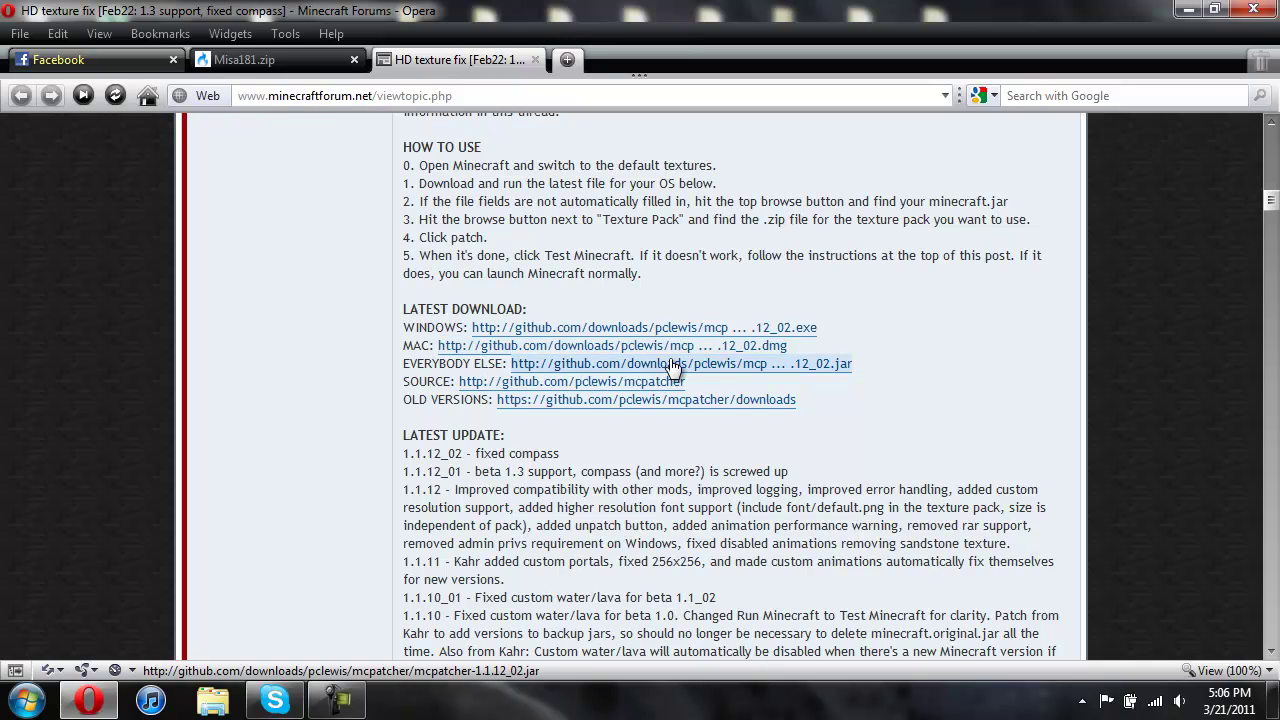
left_click(565, 331)
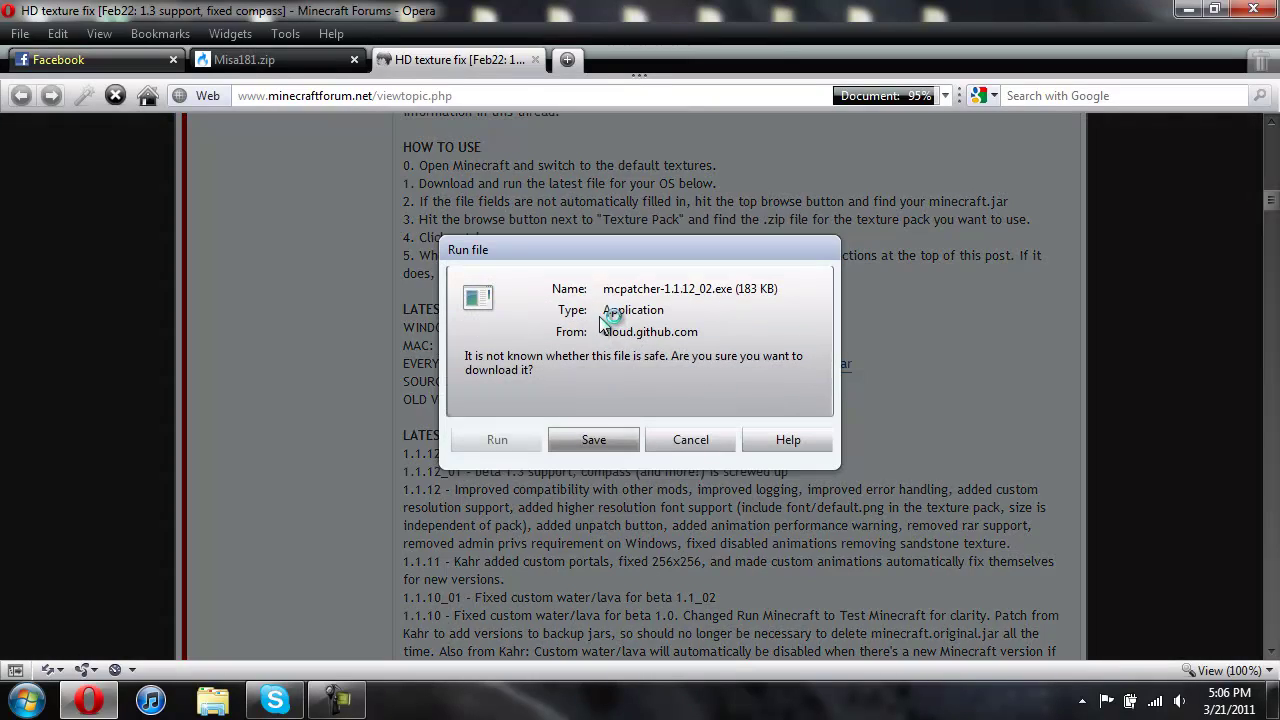
left_click(708, 441)
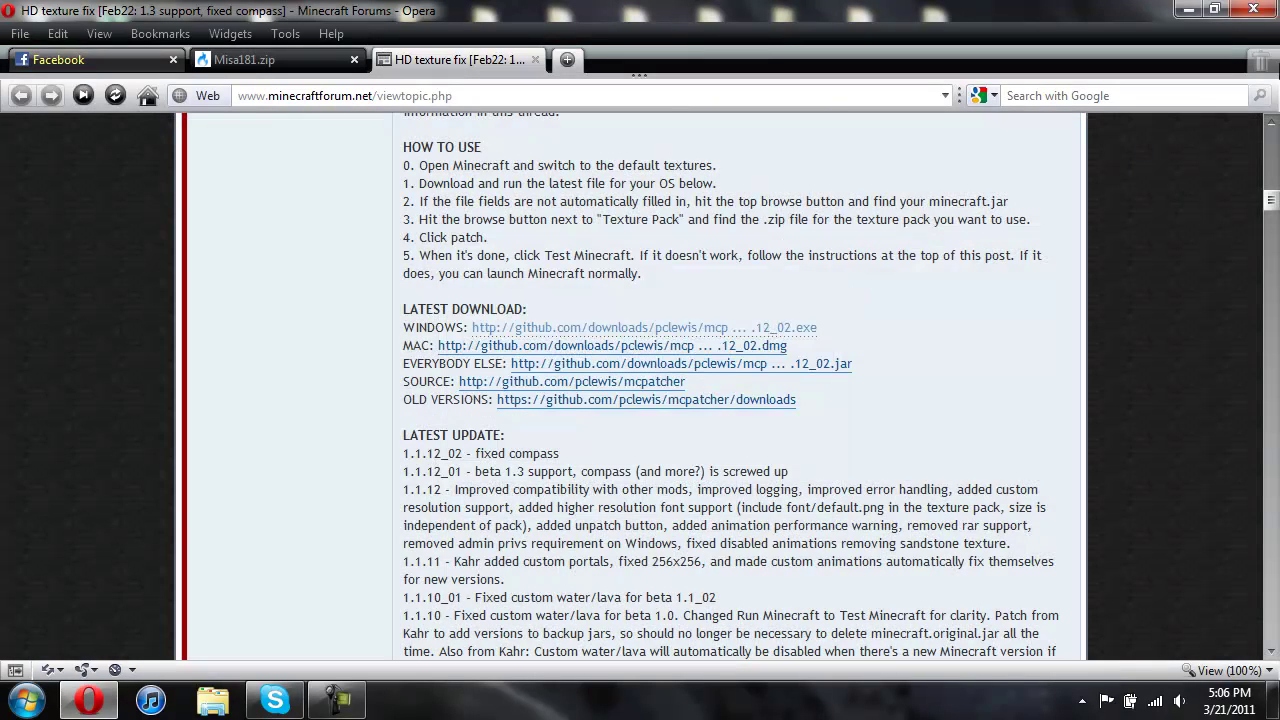
Step: Close Opera and check the default.png file on the desktop
left_click(1246, 19)
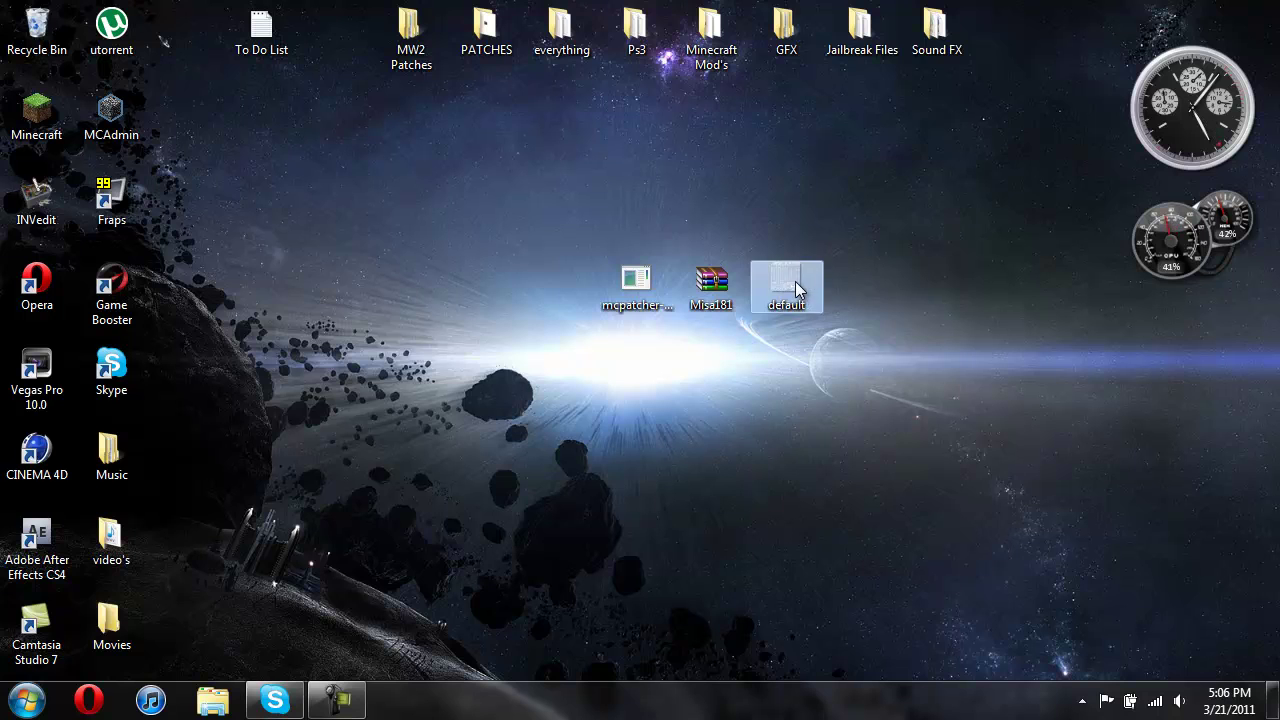
mouse_move(795, 283)
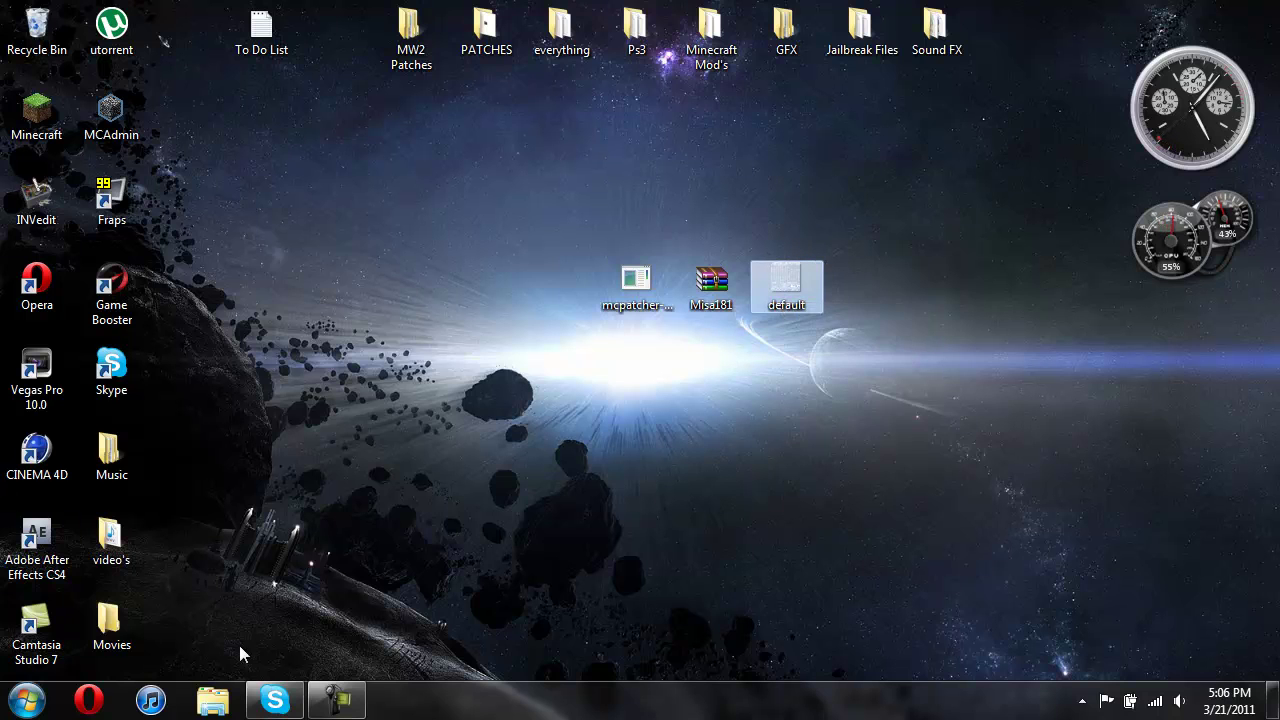
Step: Open the Run dialog from the Start menu and enter %appdata% as the location
left_click(26, 700)
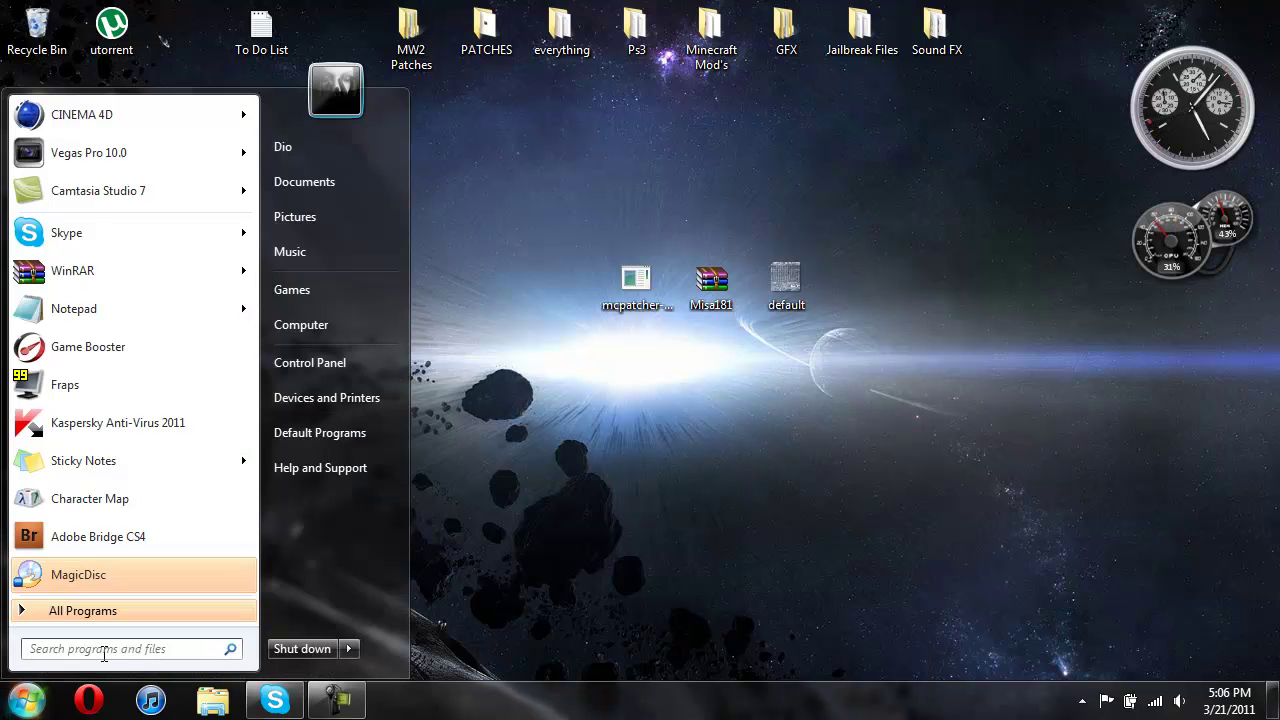
type("%a")
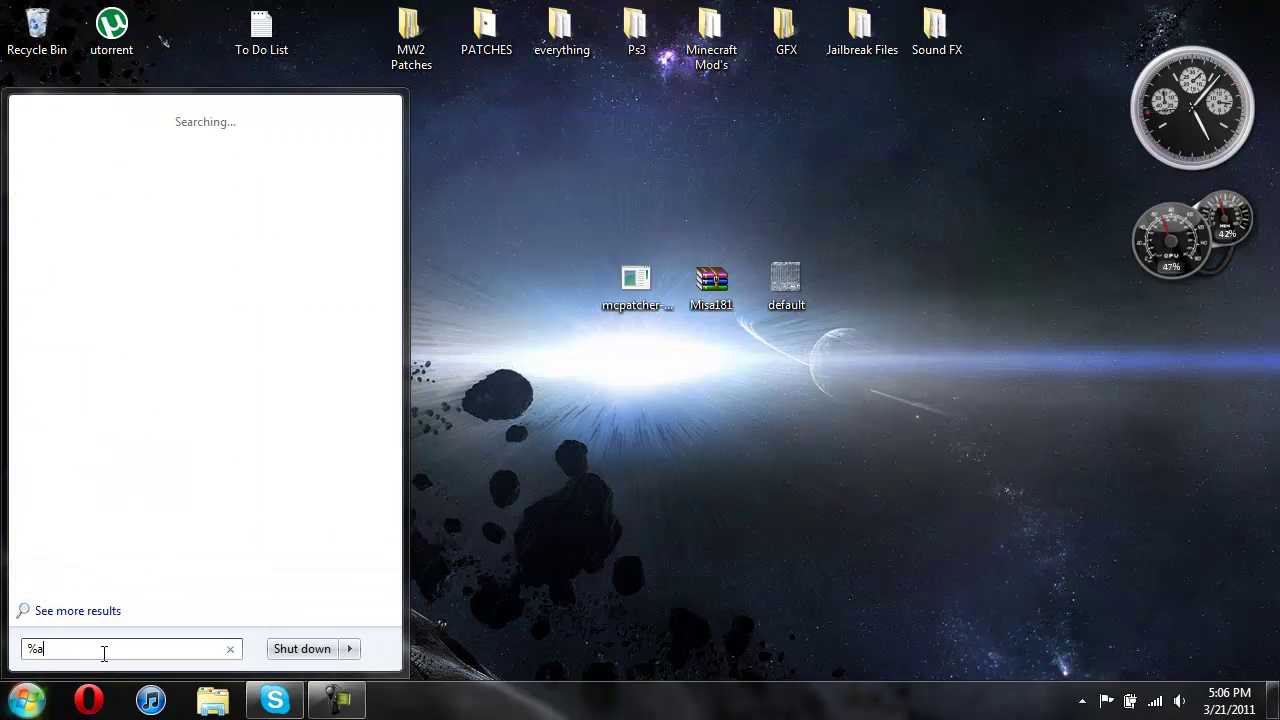
type("ppdata%")
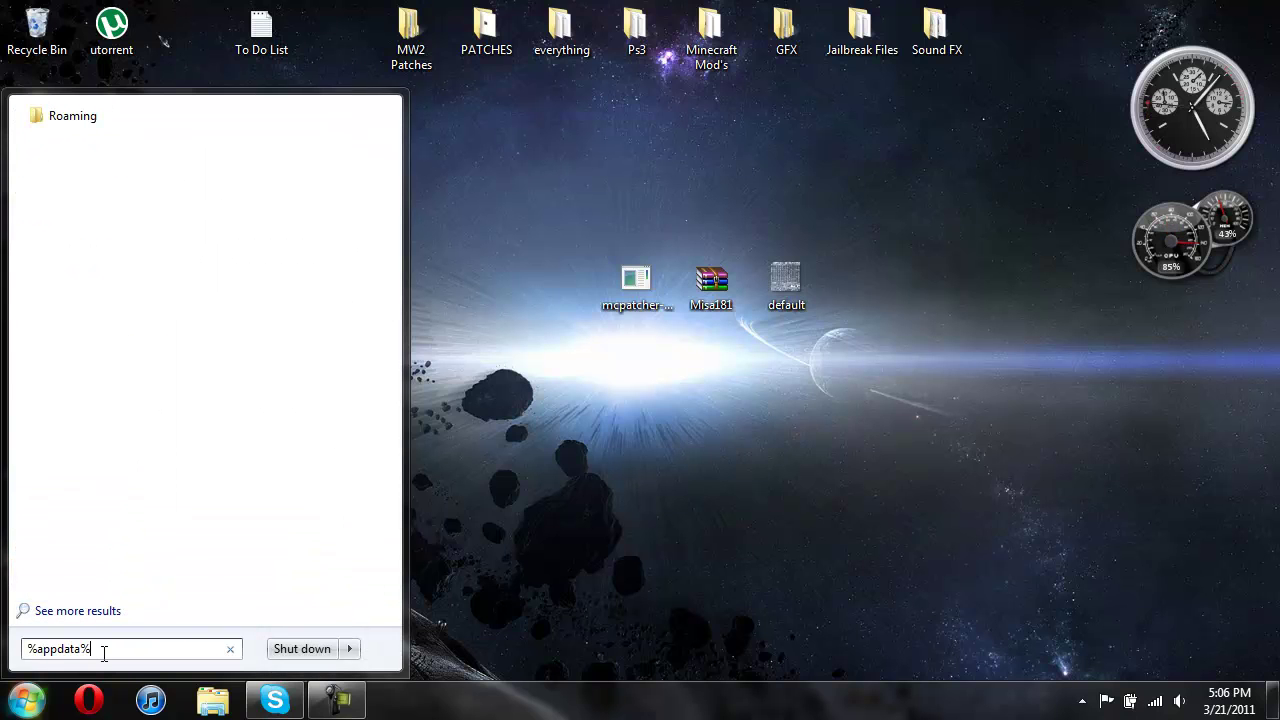
key("BackSpace")
key("BackSpace")
key("BackSpace")
key("BackSpace")
key("BackSpace")
key("BackSpace")
key("BackSpace")
key("BackSpace")
key("BackSpace")
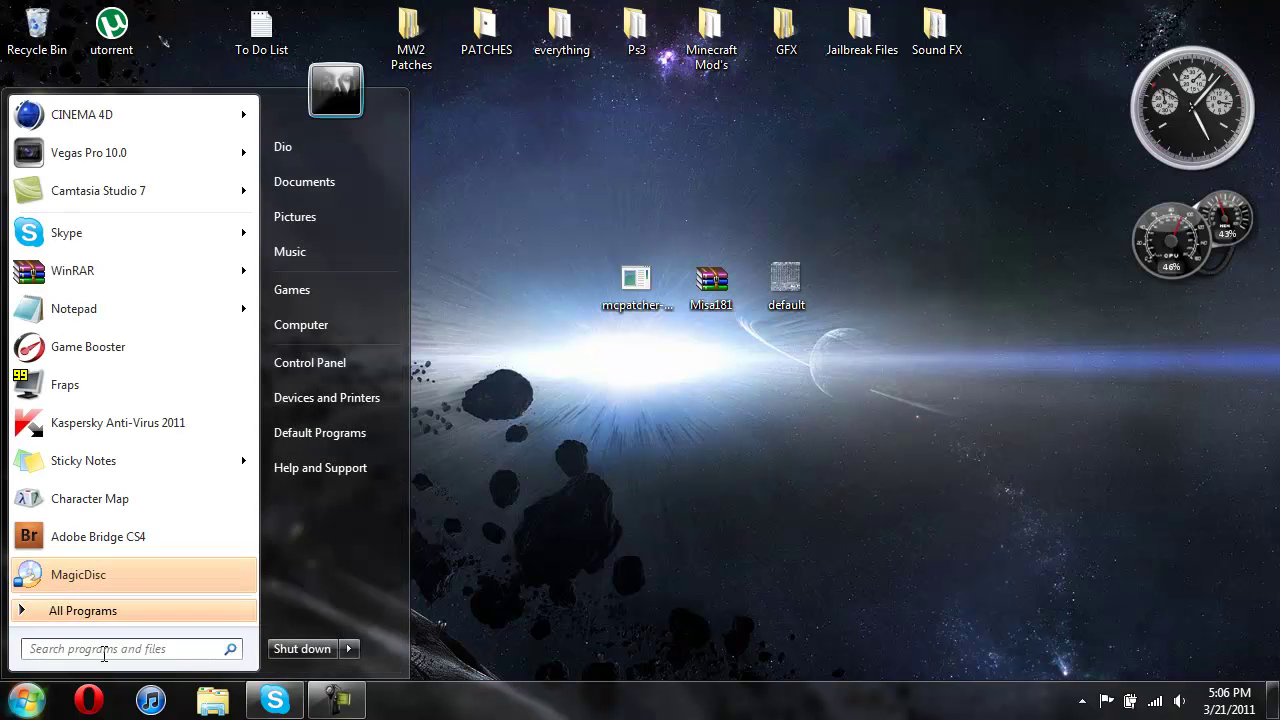
type("run")
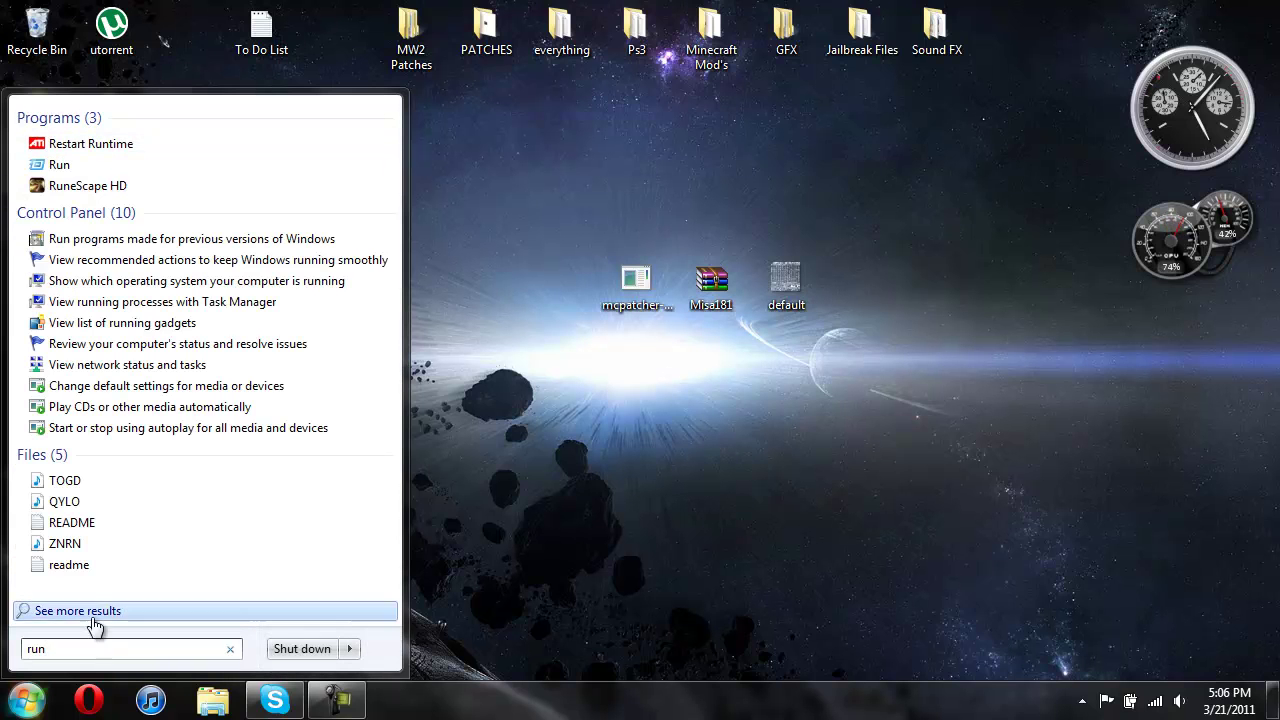
left_click(60, 164)
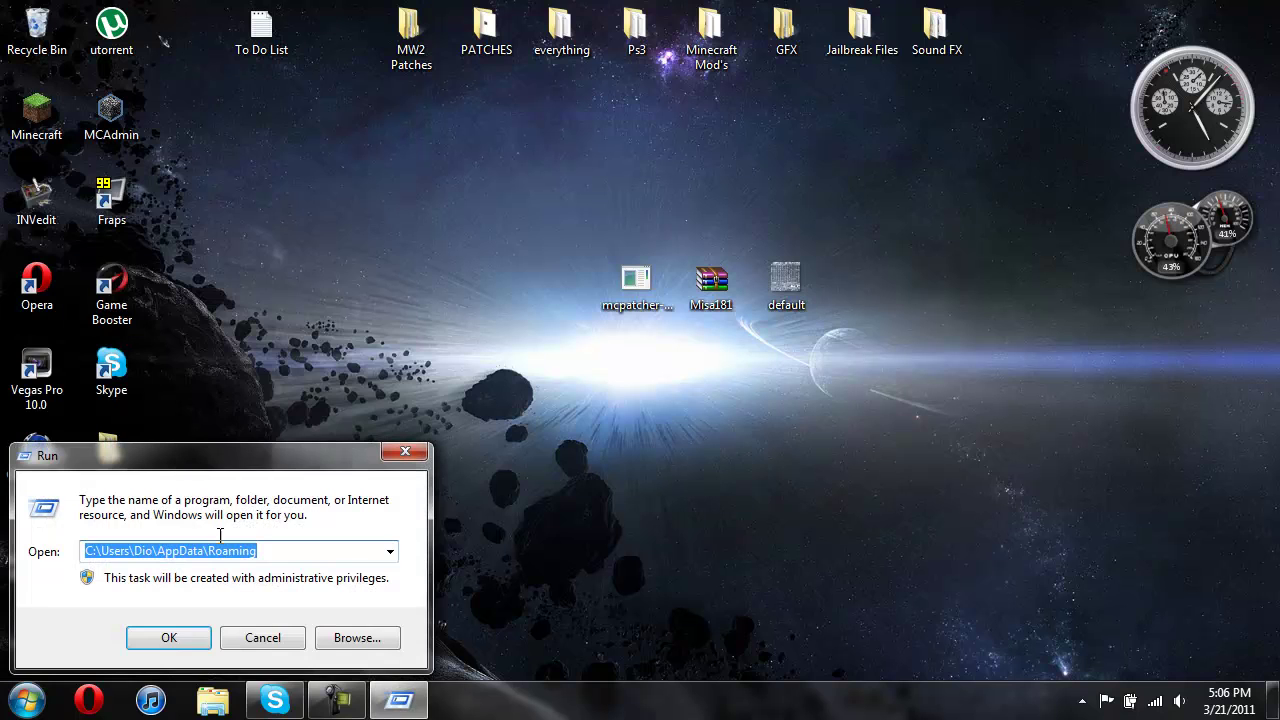
key("BackSpace")
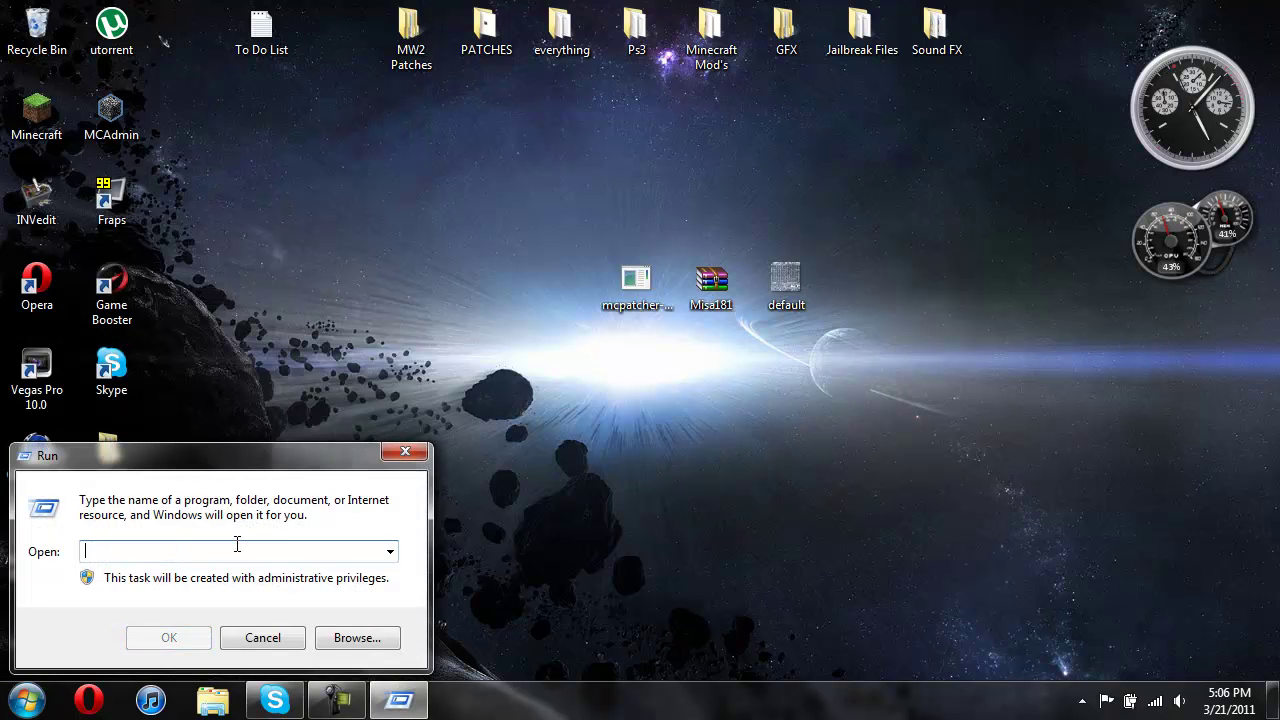
type("%a")
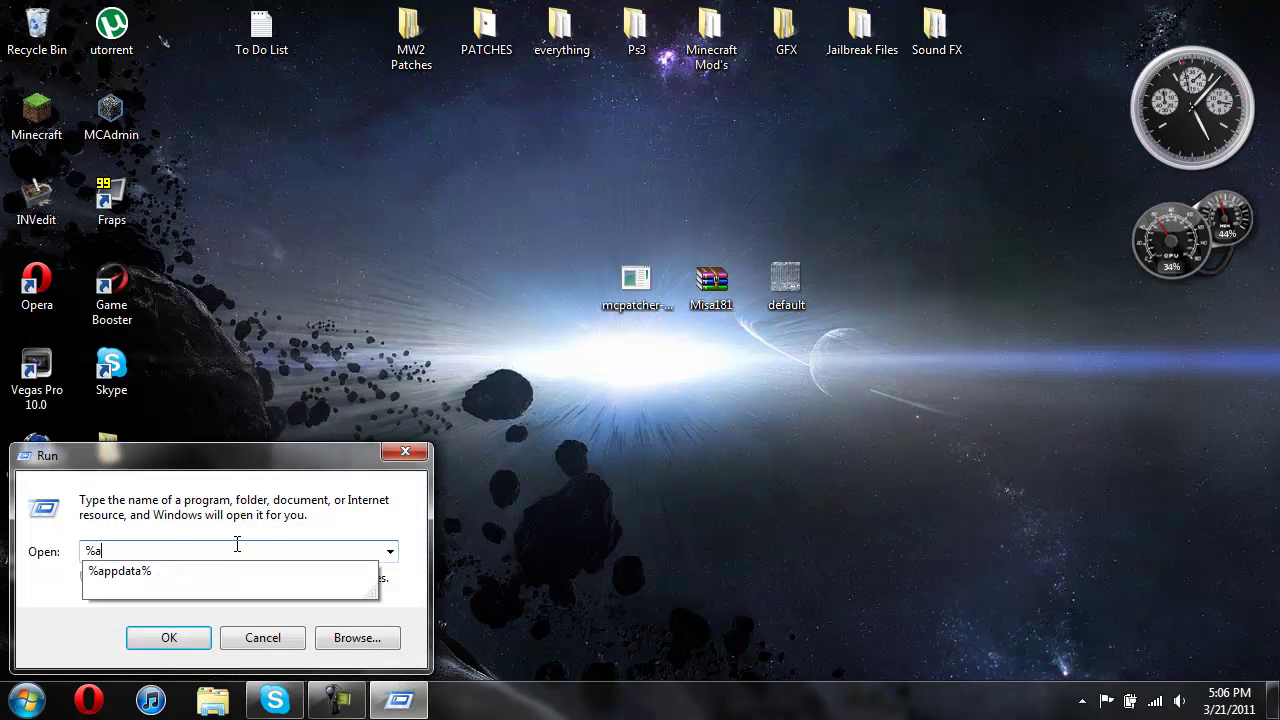
type("ppdata%")
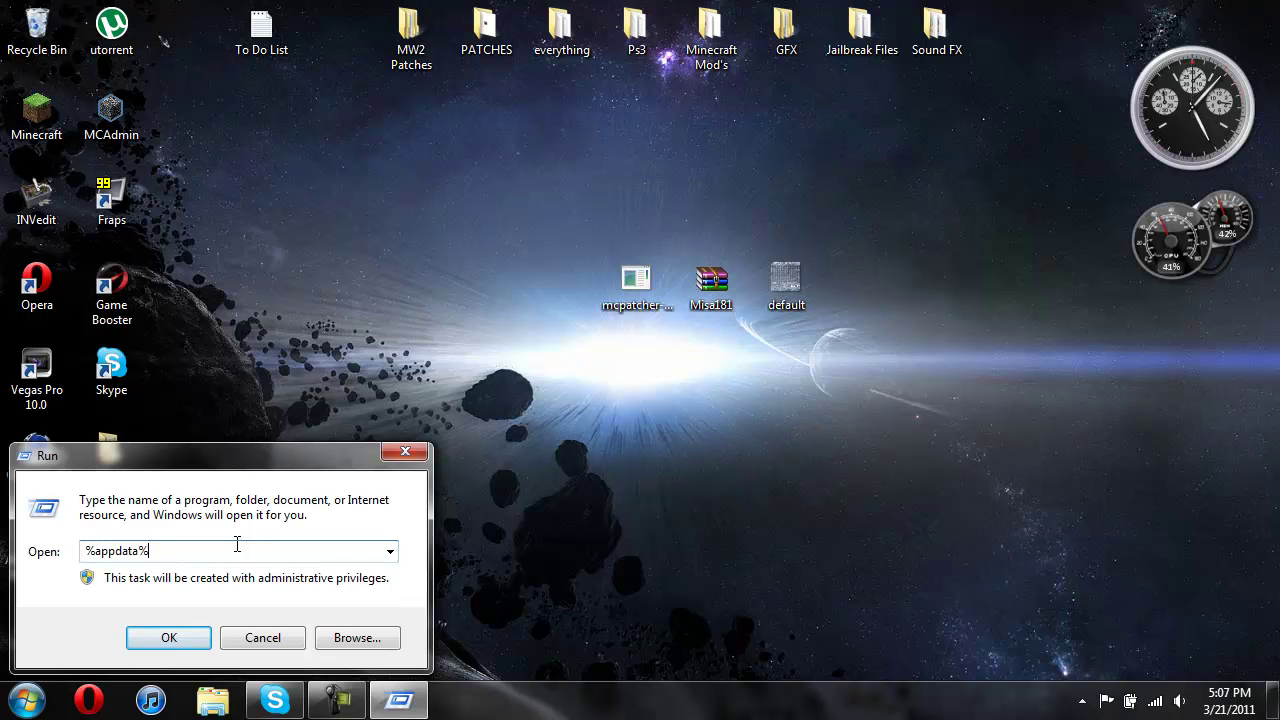
Step: Navigate from AppData Roaming into the .minecraft\bin folder
left_click(201, 637)
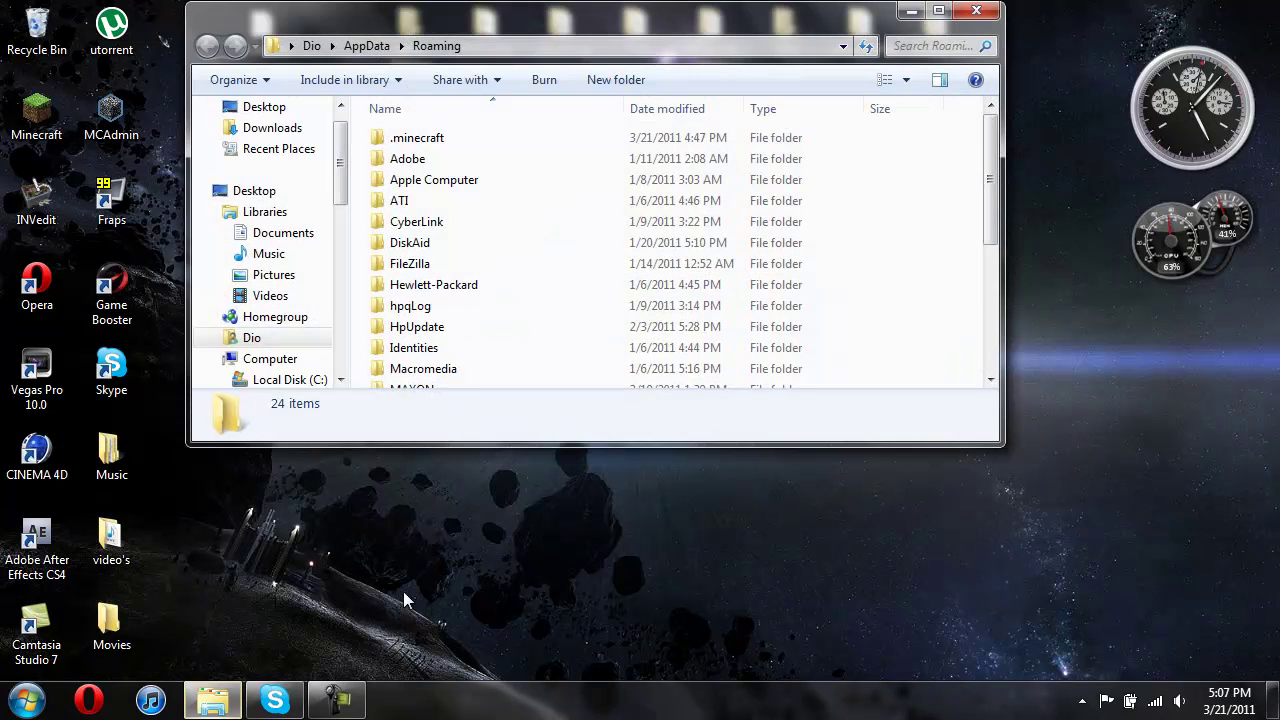
double_click(476, 135)
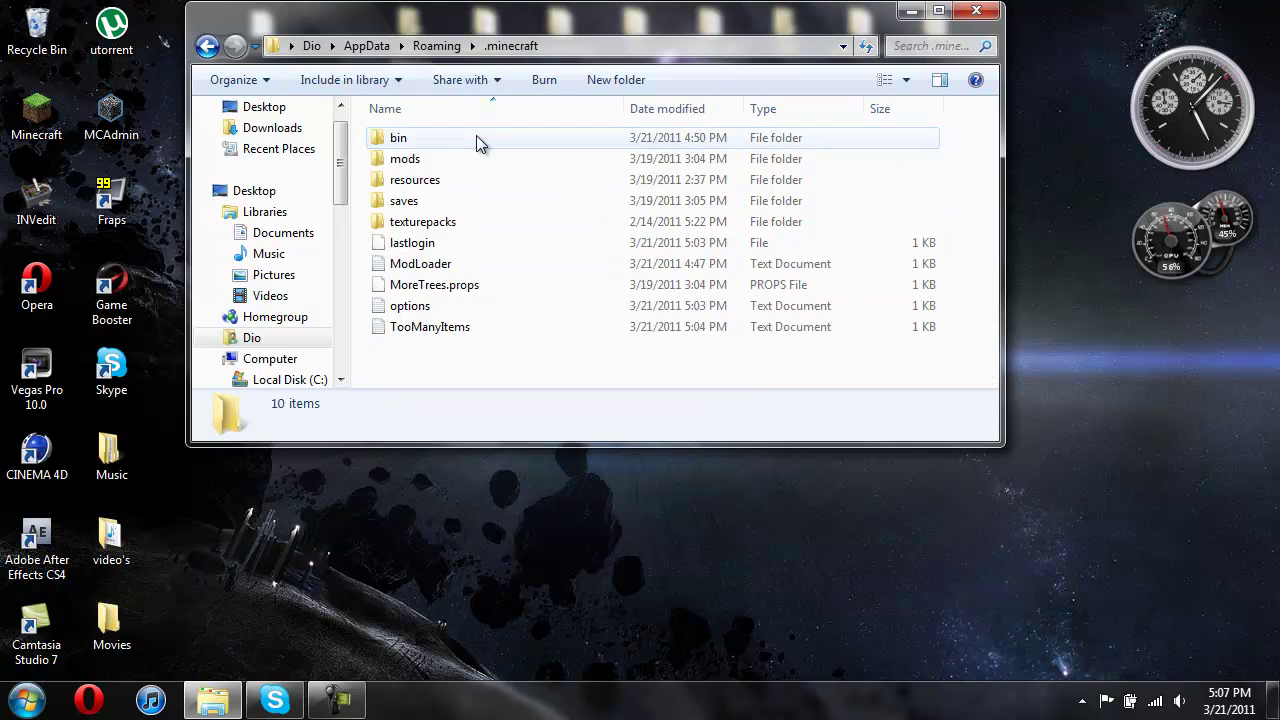
left_click(476, 135)
double_click(476, 135)
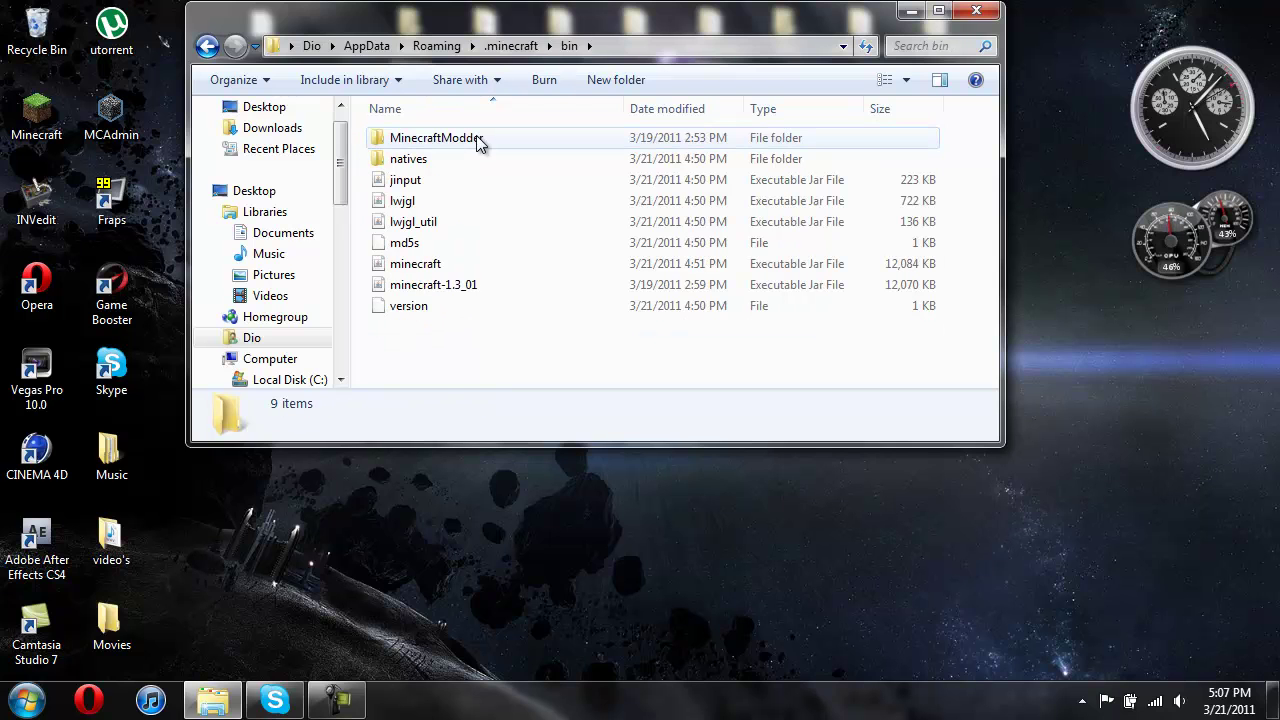
Step: Open minecraft.jar as an archive with WinRAR archiver
left_click(457, 263)
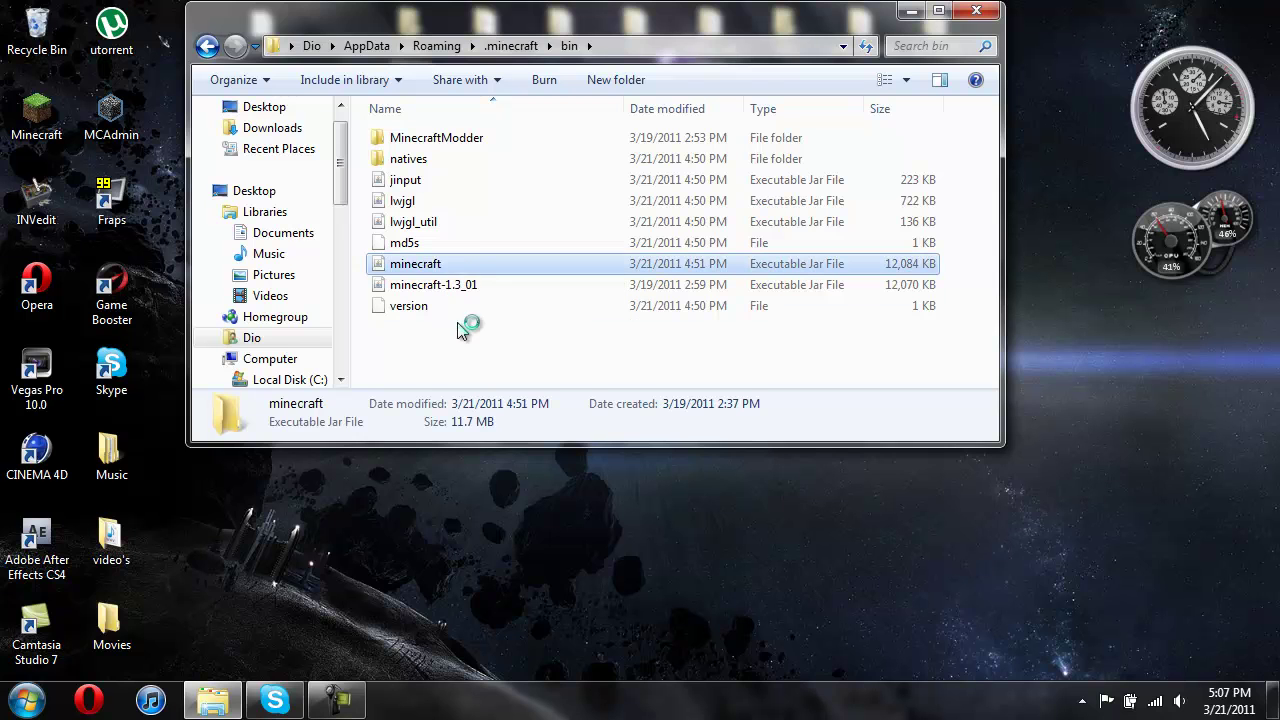
right_click(447, 266)
mouse_move(536, 353)
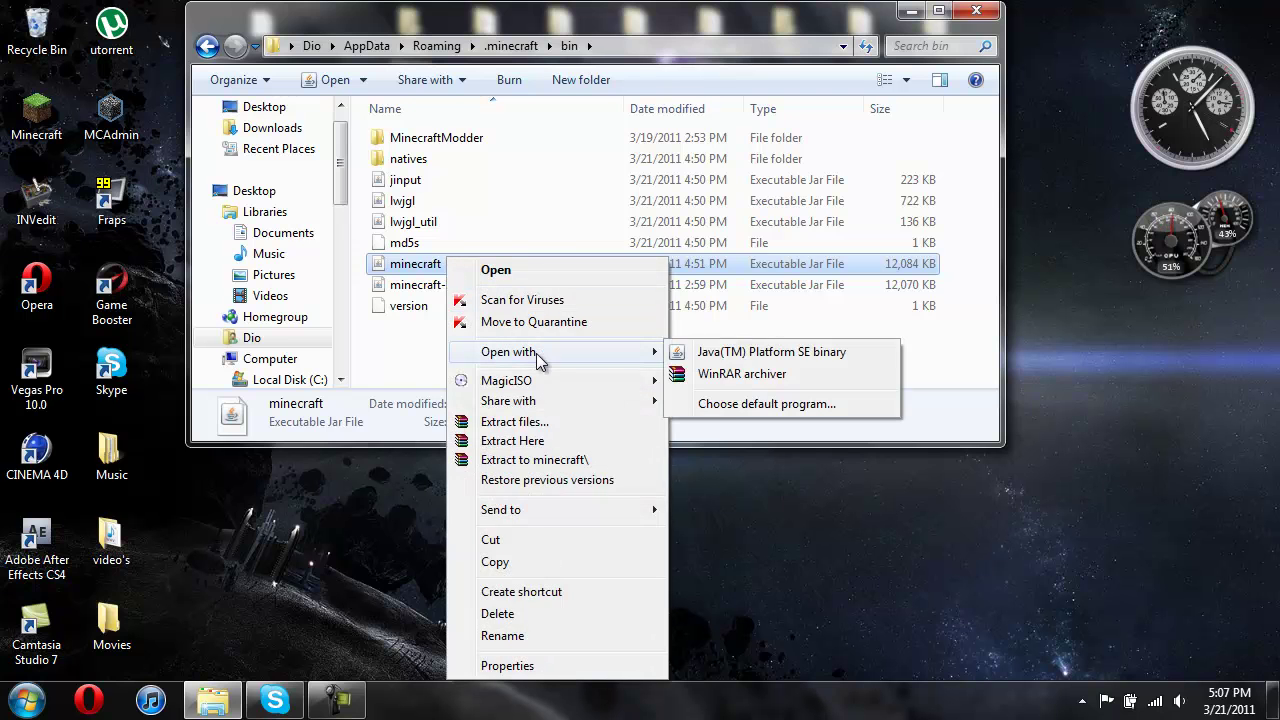
left_click(740, 373)
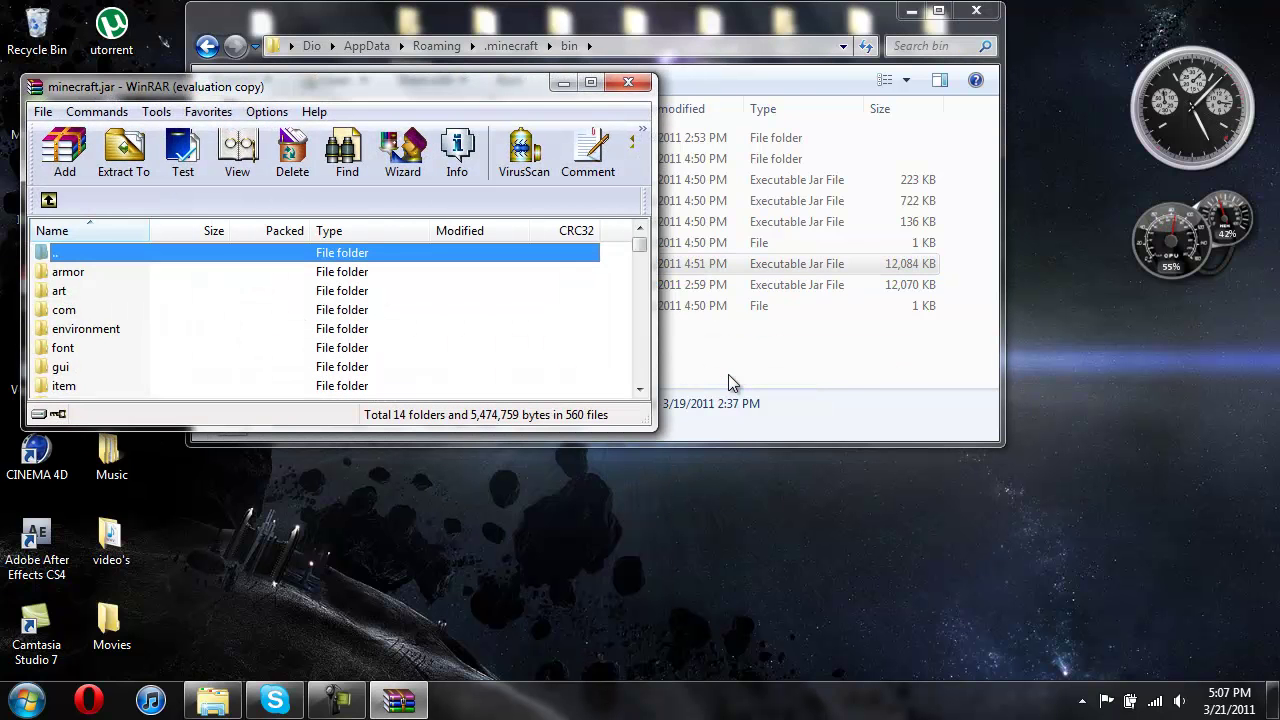
Step: Close the bin window, confirm default.png is in the jar's font folder, then close WinRAR
left_click(970, 11)
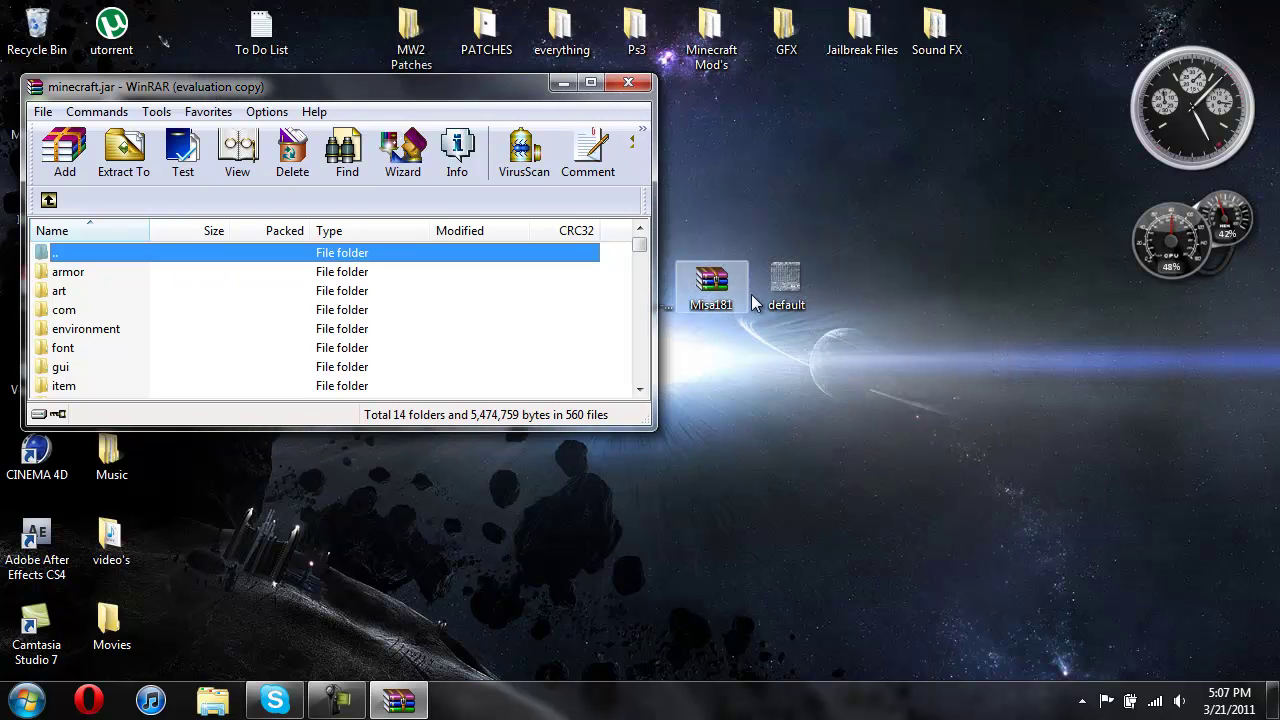
left_click_drag(478, 88, 580, 148)
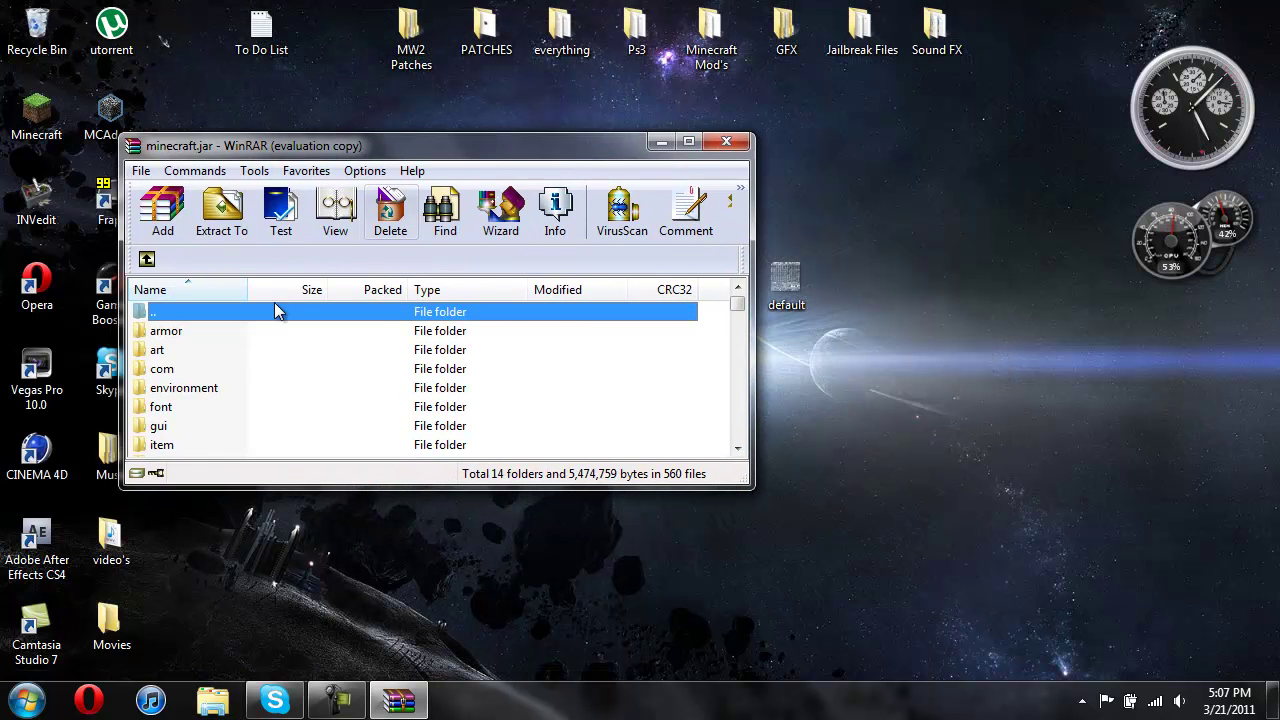
double_click(165, 408)
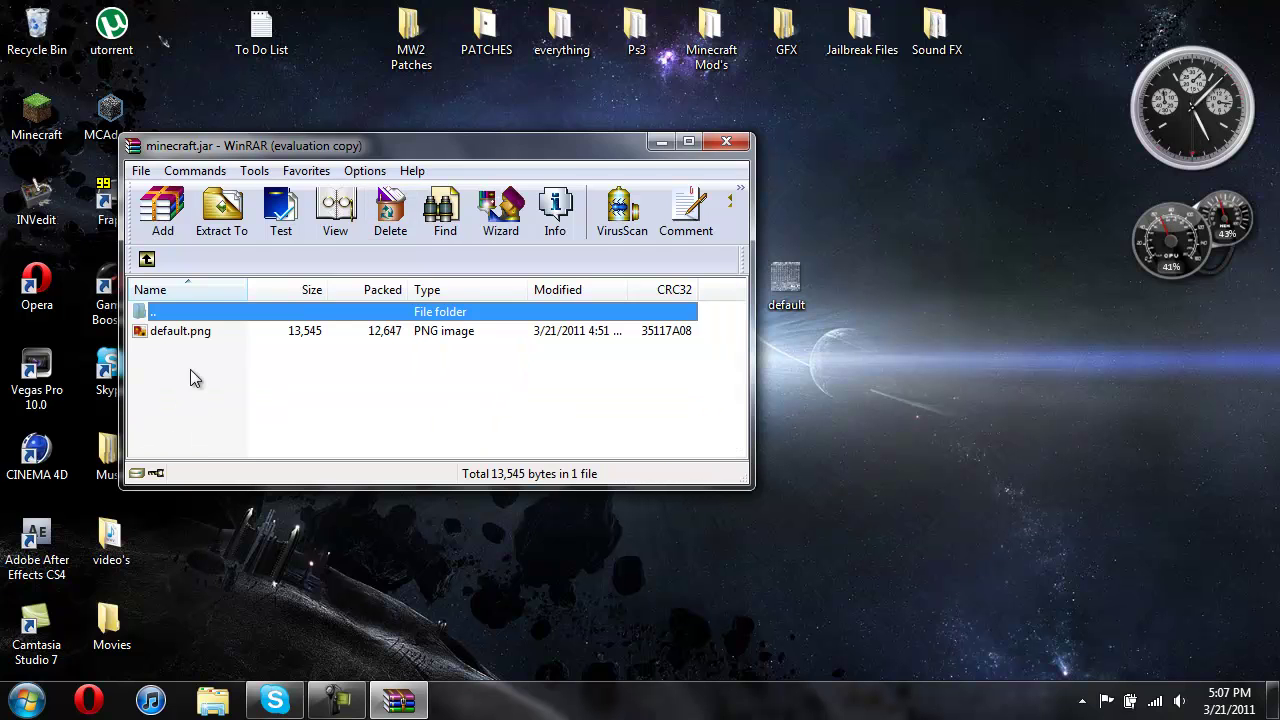
left_click(194, 330)
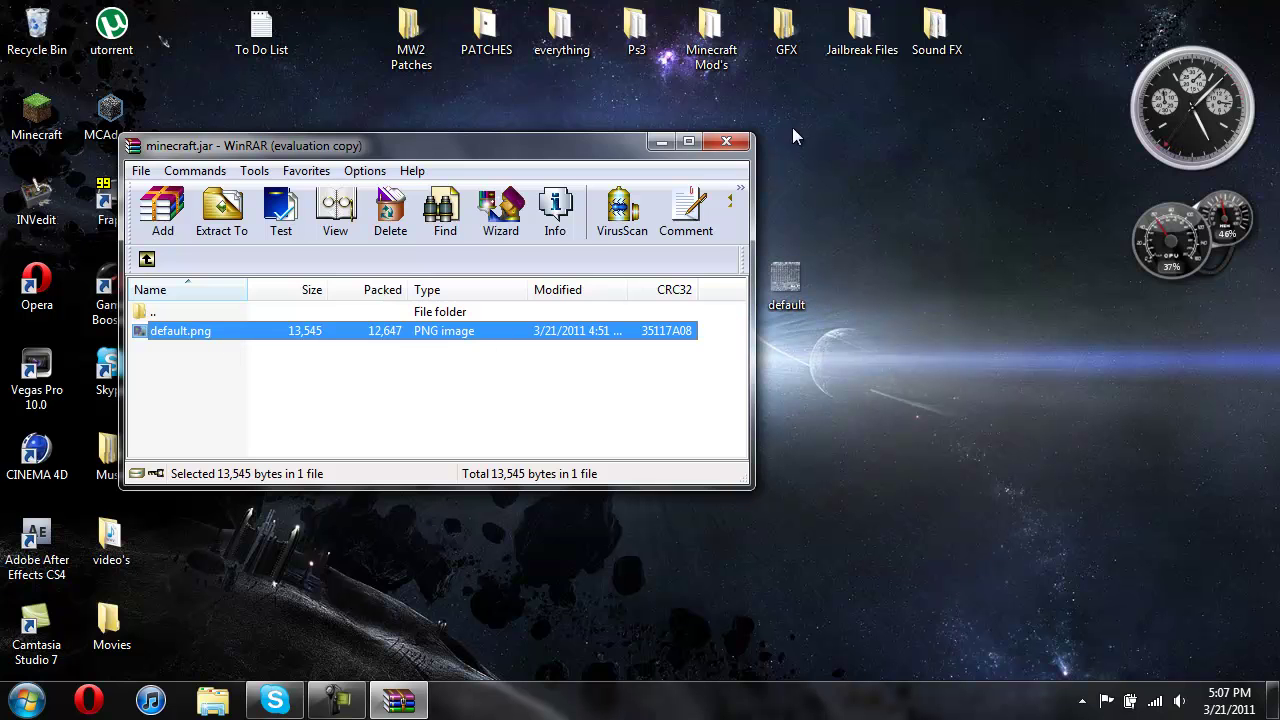
left_click(726, 144)
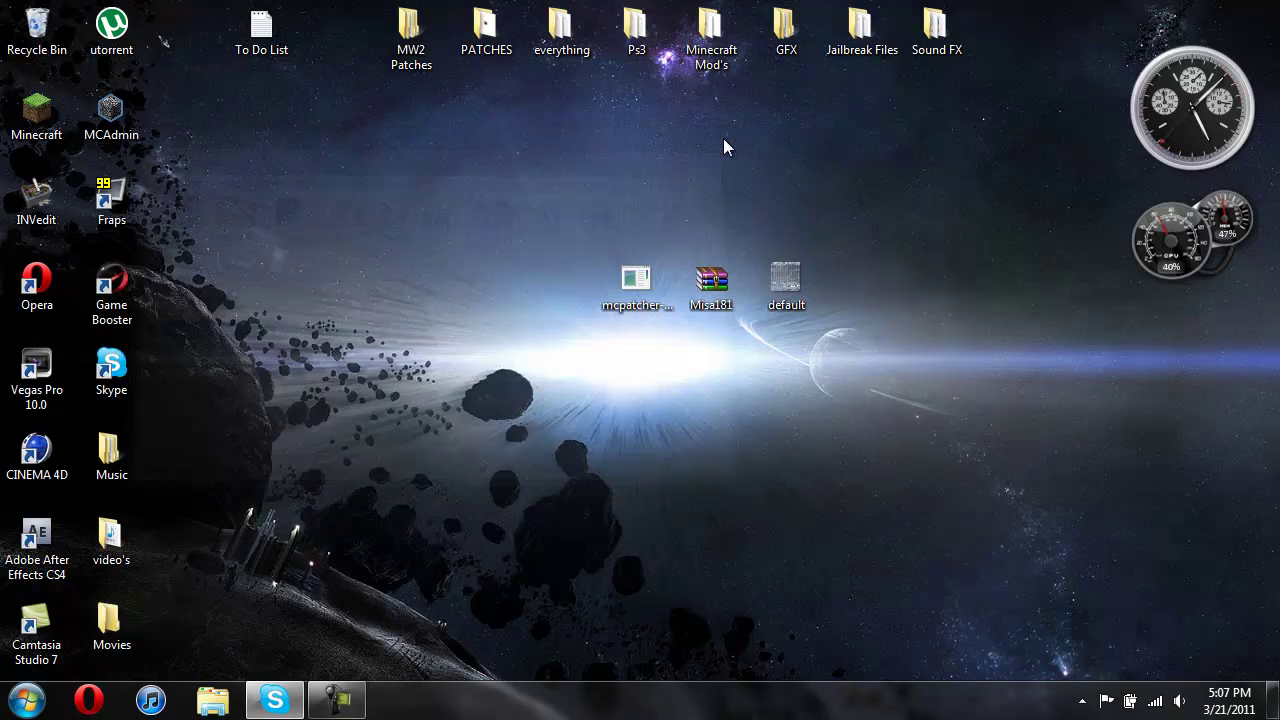
Step: Launch MCPatcher 1.1.12_02 and set Desktop\Misa181.zip as the texture pack
left_click(626, 283)
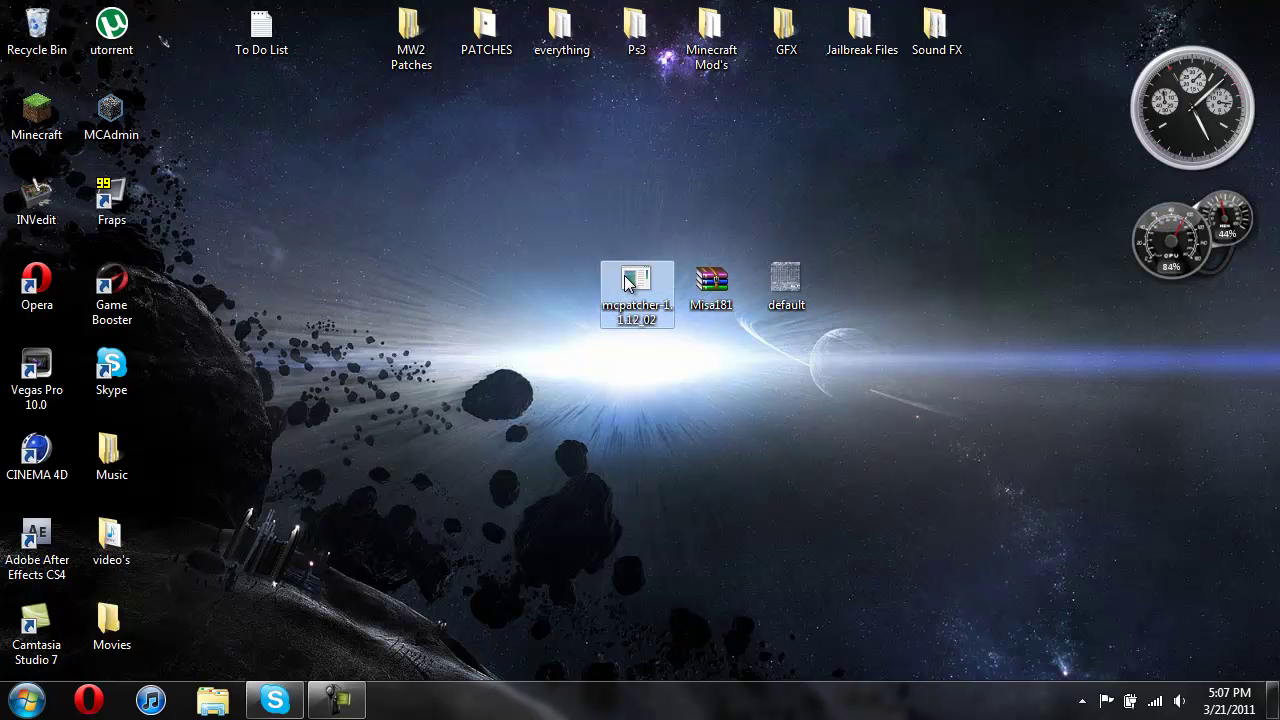
double_click(626, 283)
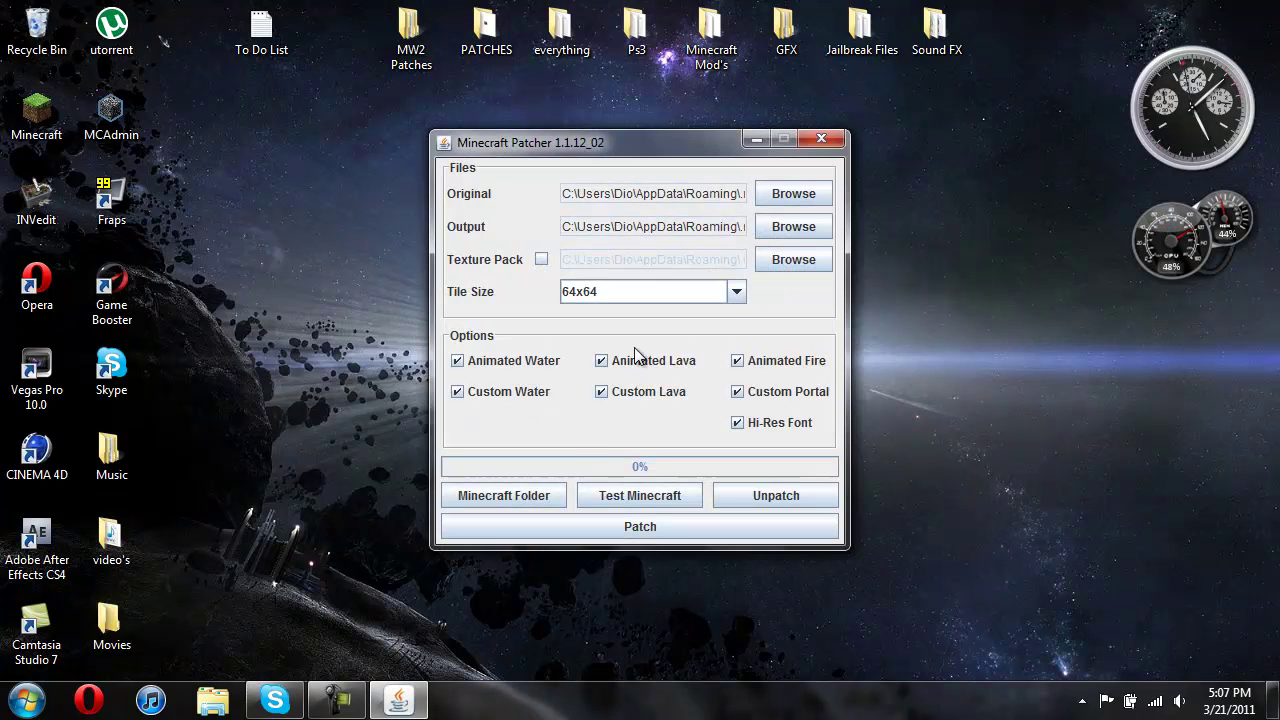
left_click_drag(621, 144, 574, 137)
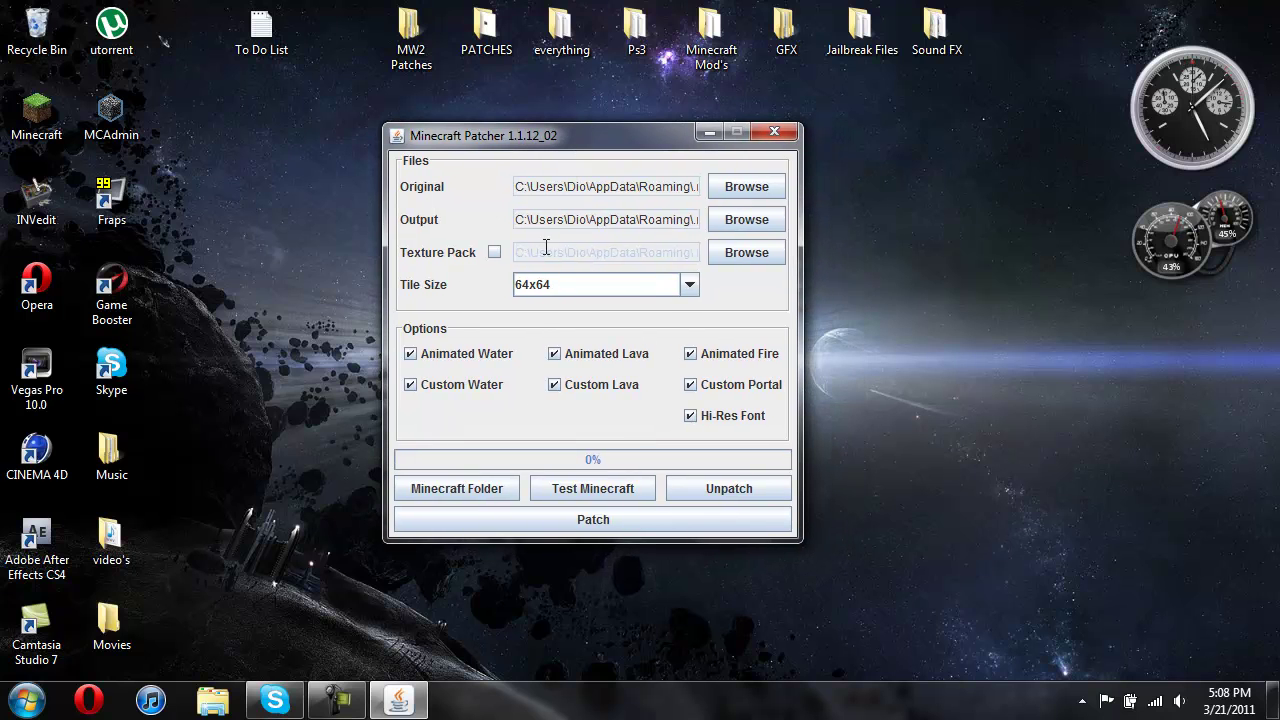
left_click(495, 252)
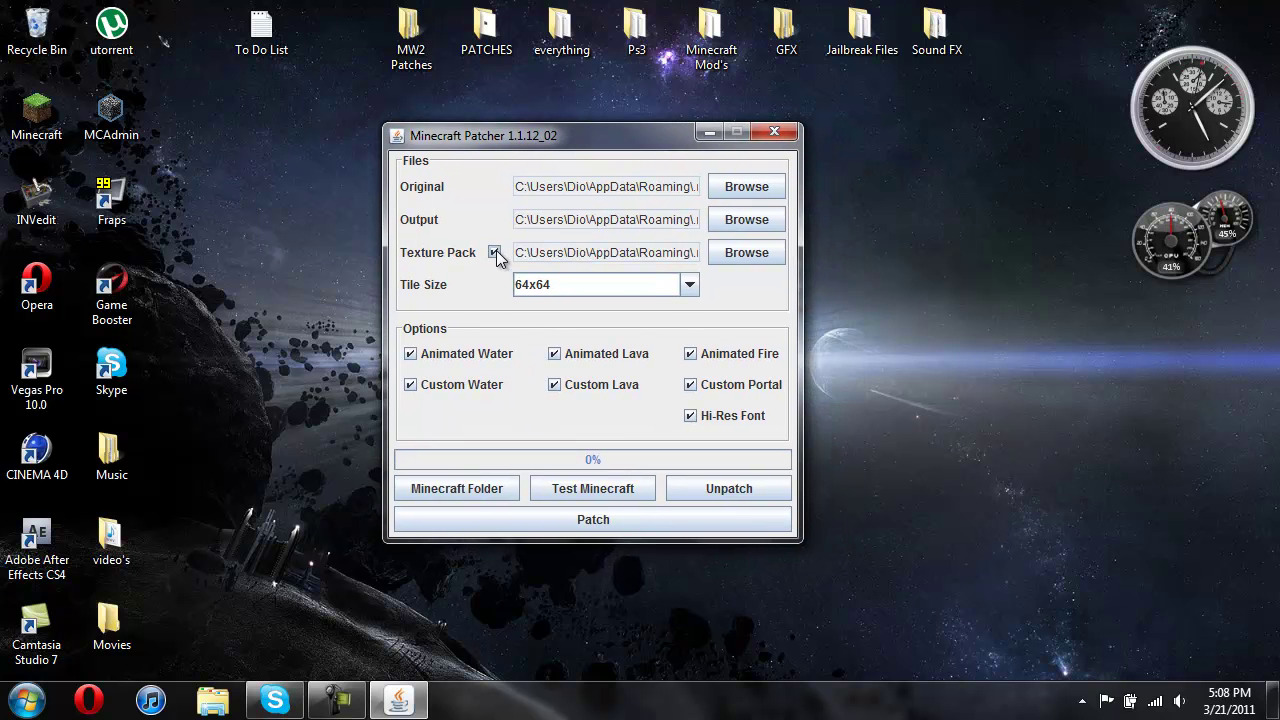
left_click(745, 253)
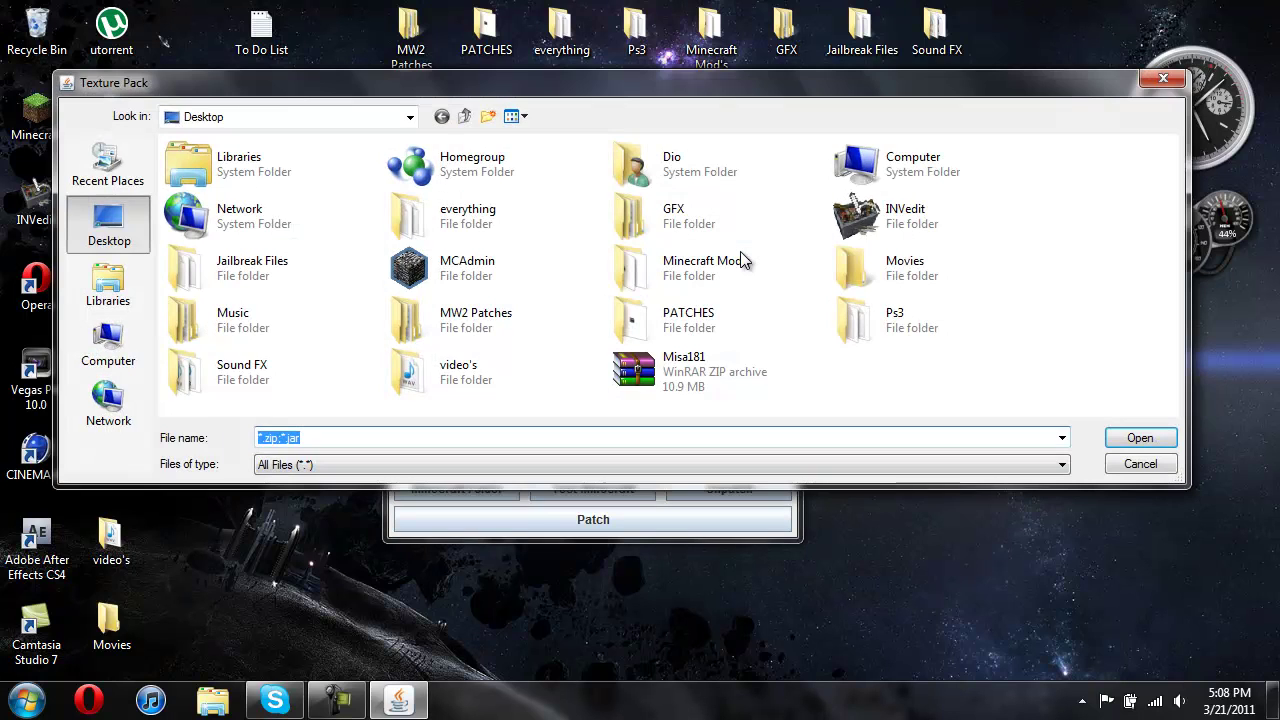
left_click(662, 380)
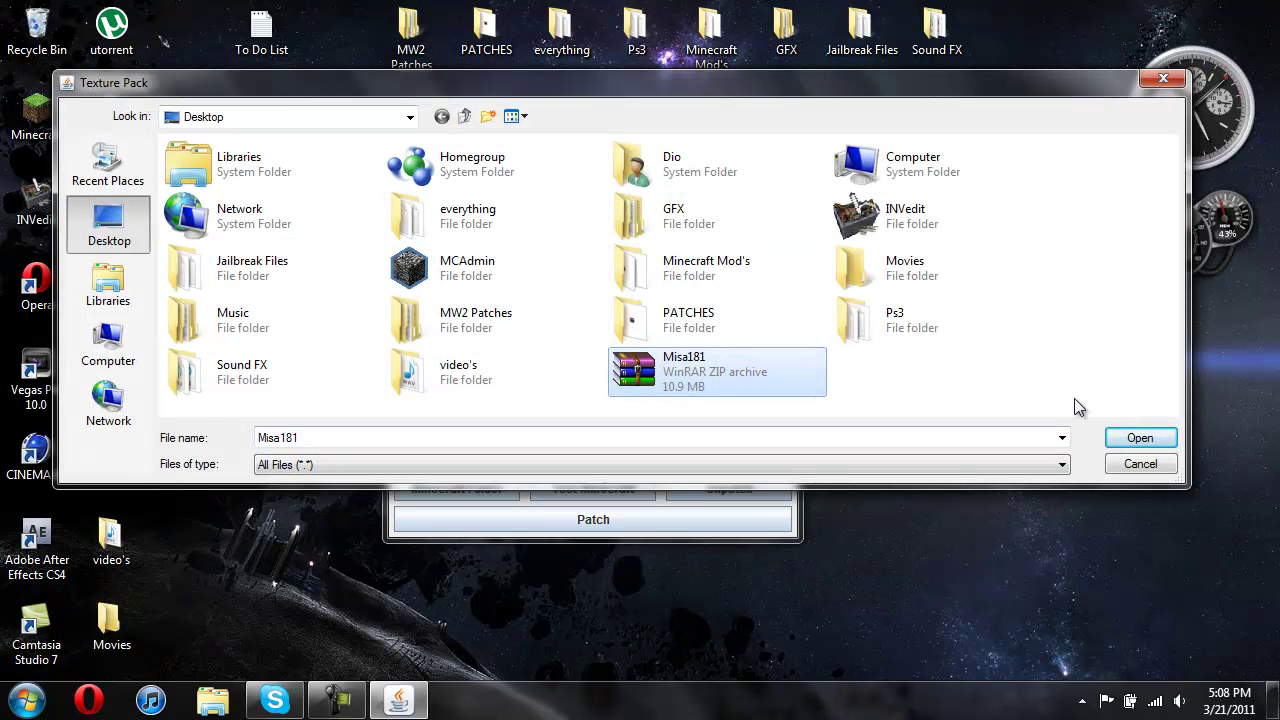
left_click(1135, 438)
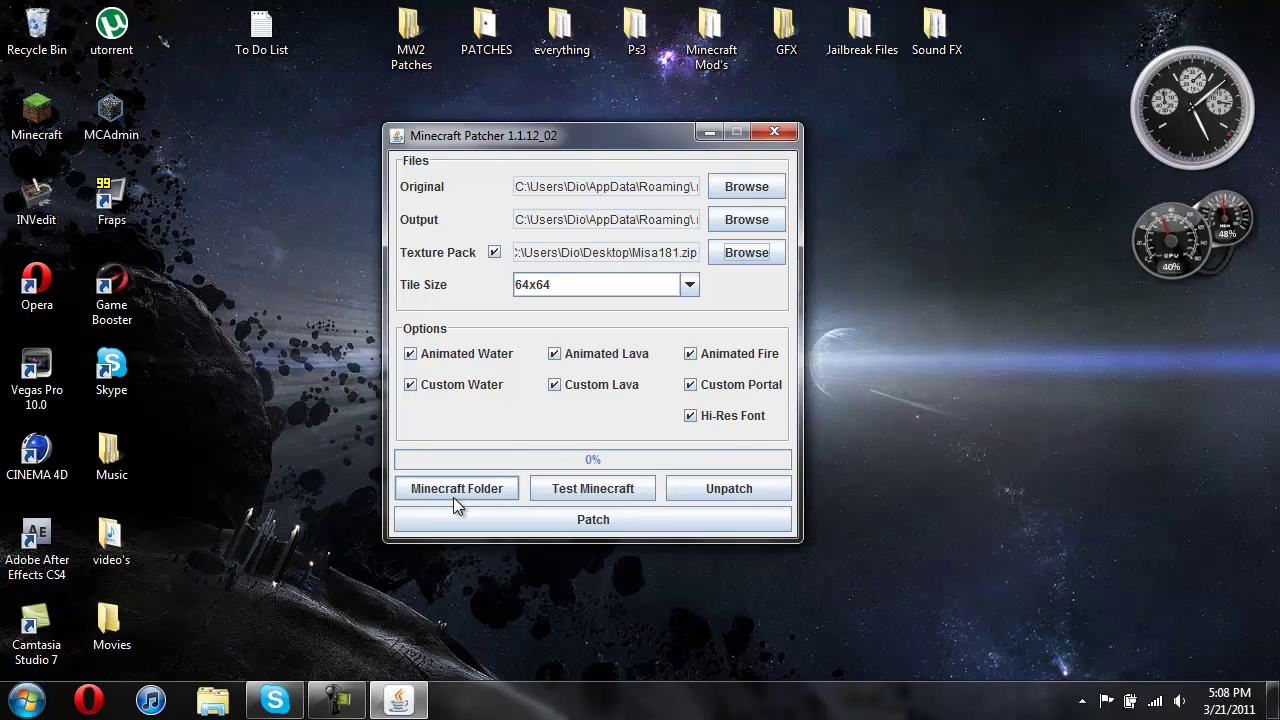
Step: Patch Minecraft, accepting the caution warning, then close the log and patcher
left_click(590, 519)
left_click(638, 381)
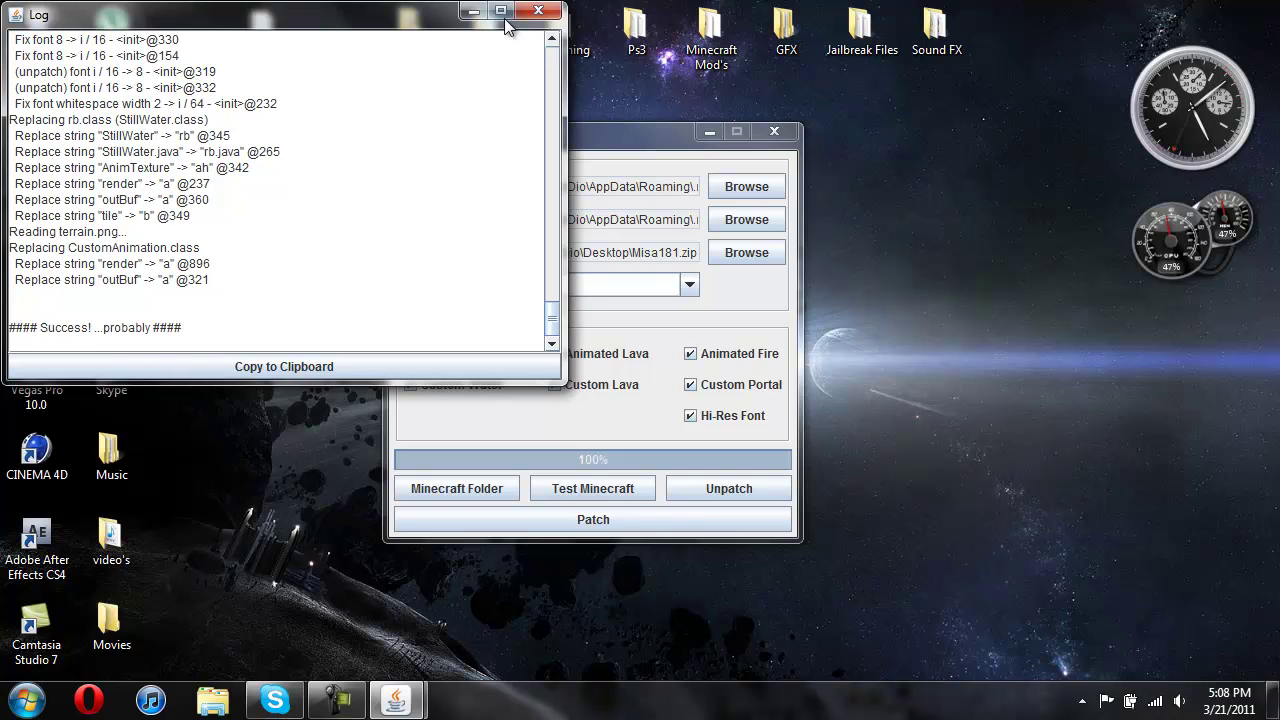
left_click(538, 11)
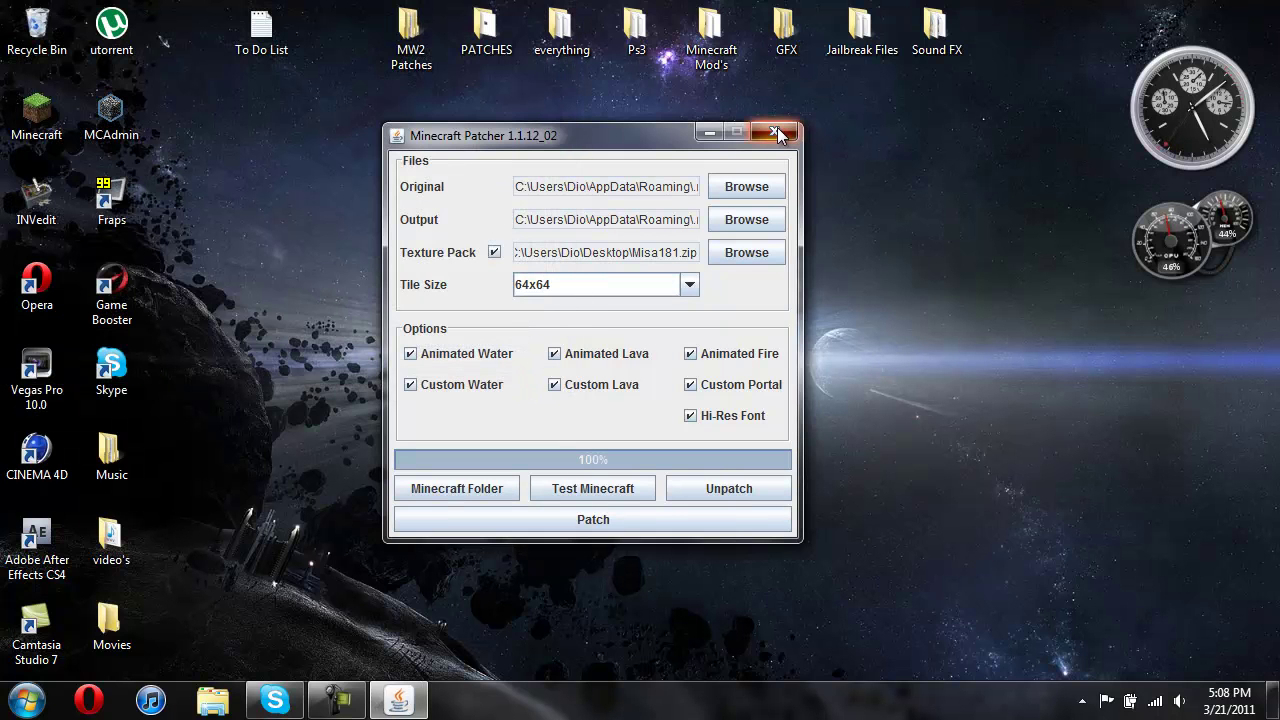
left_click(776, 132)
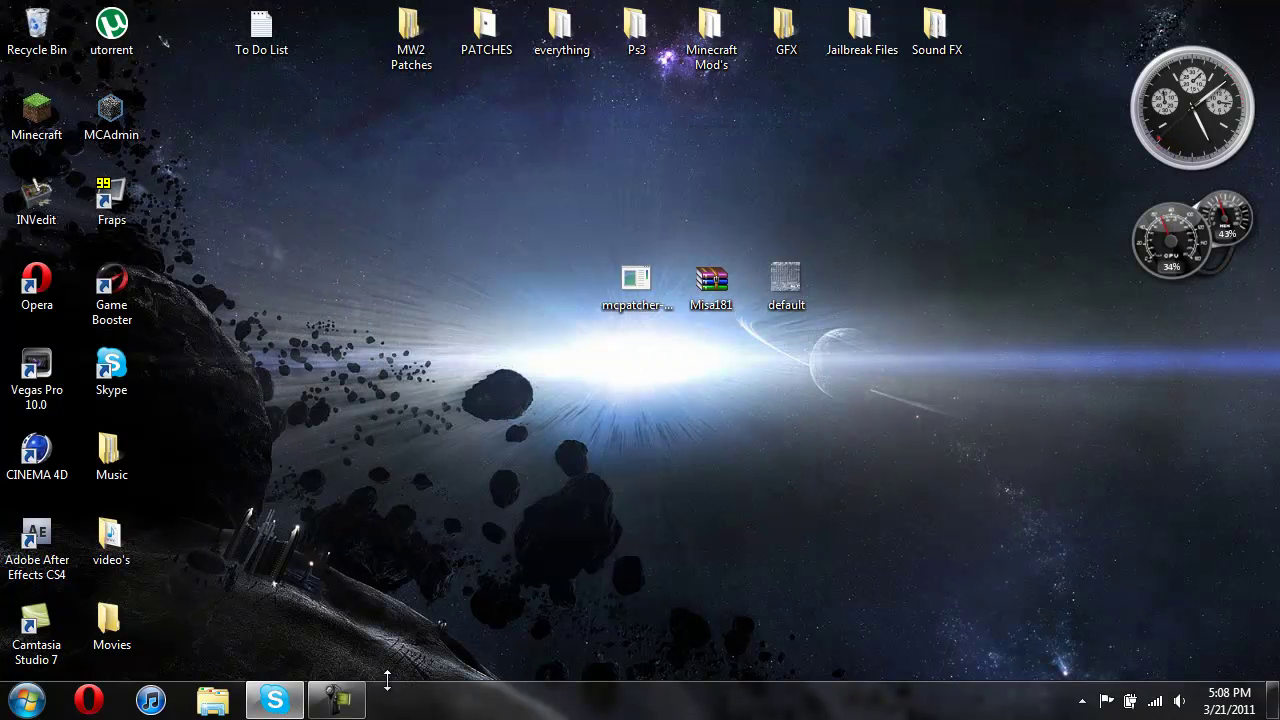
mouse_move(365, 702)
left_click(337, 698)
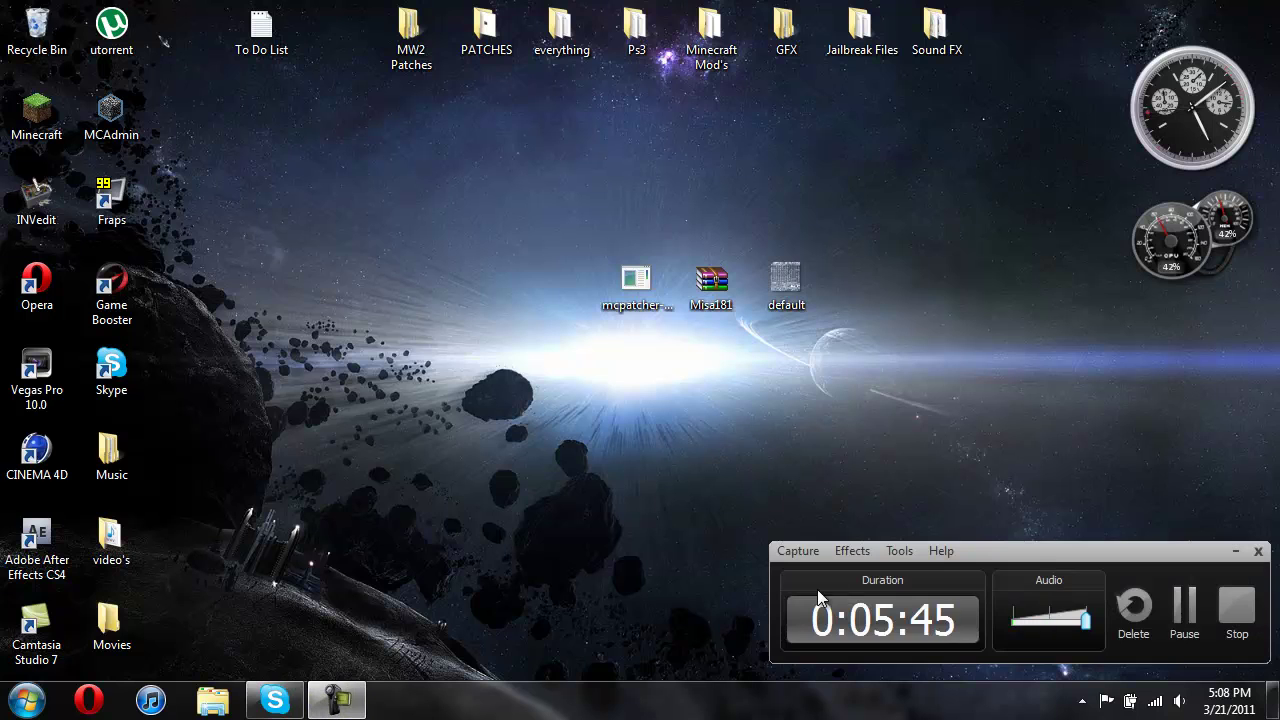
left_click(1185, 605)
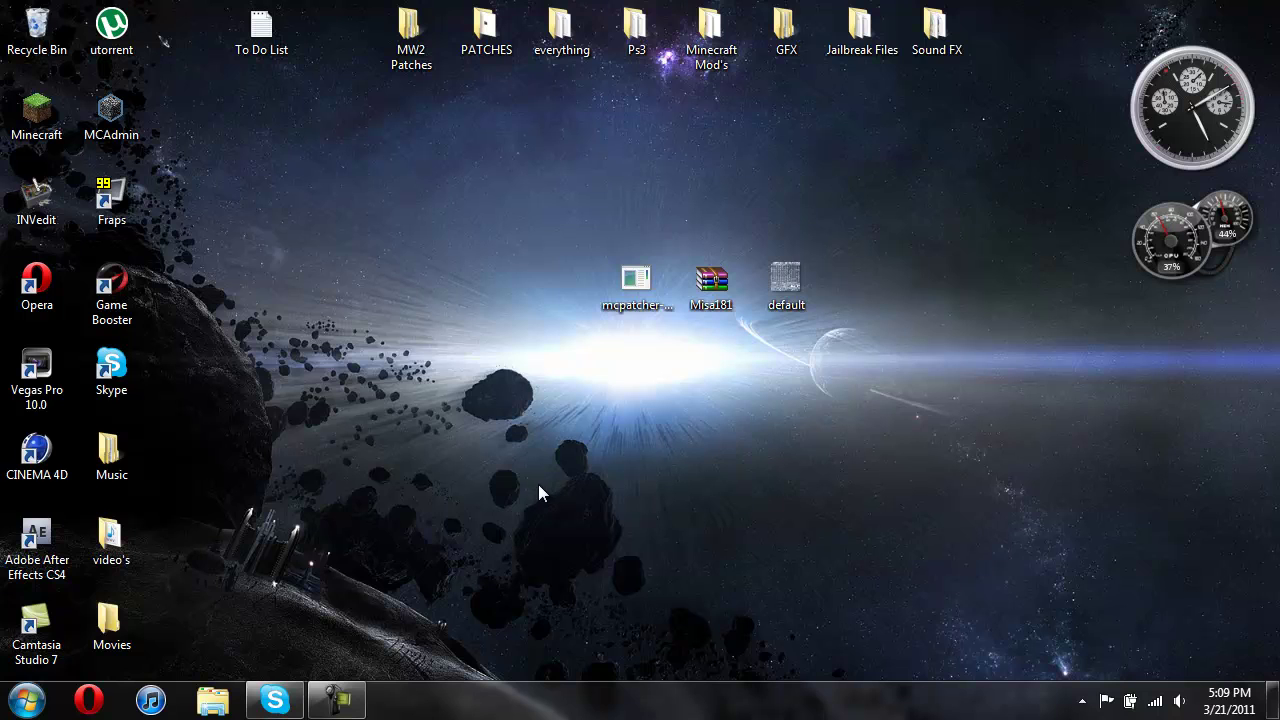
left_click(37, 115)
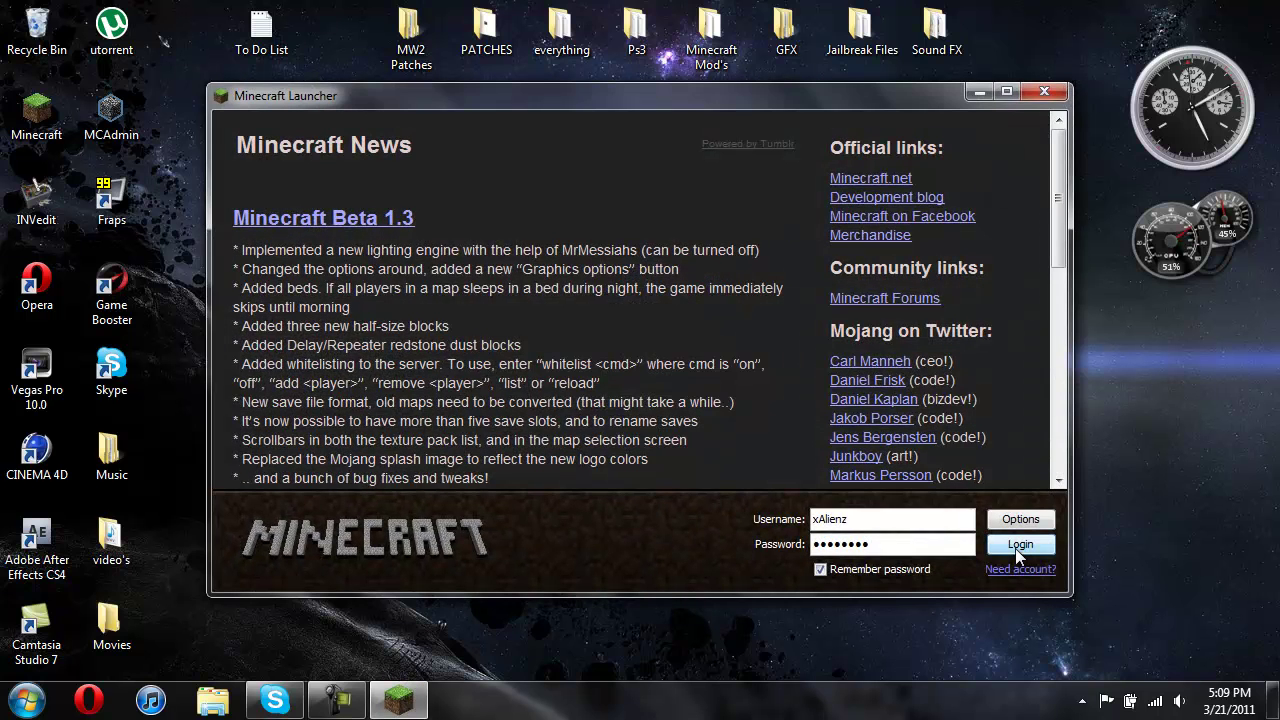
left_click(1017, 553)
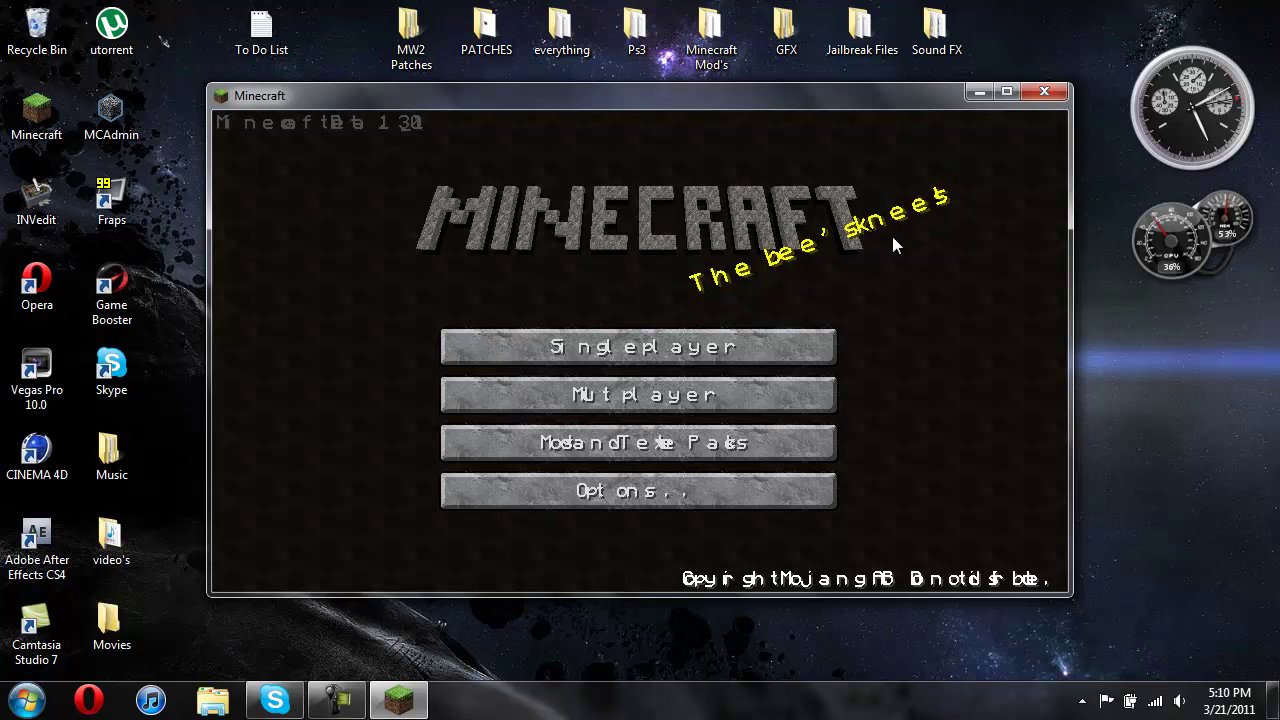
left_click(640, 348)
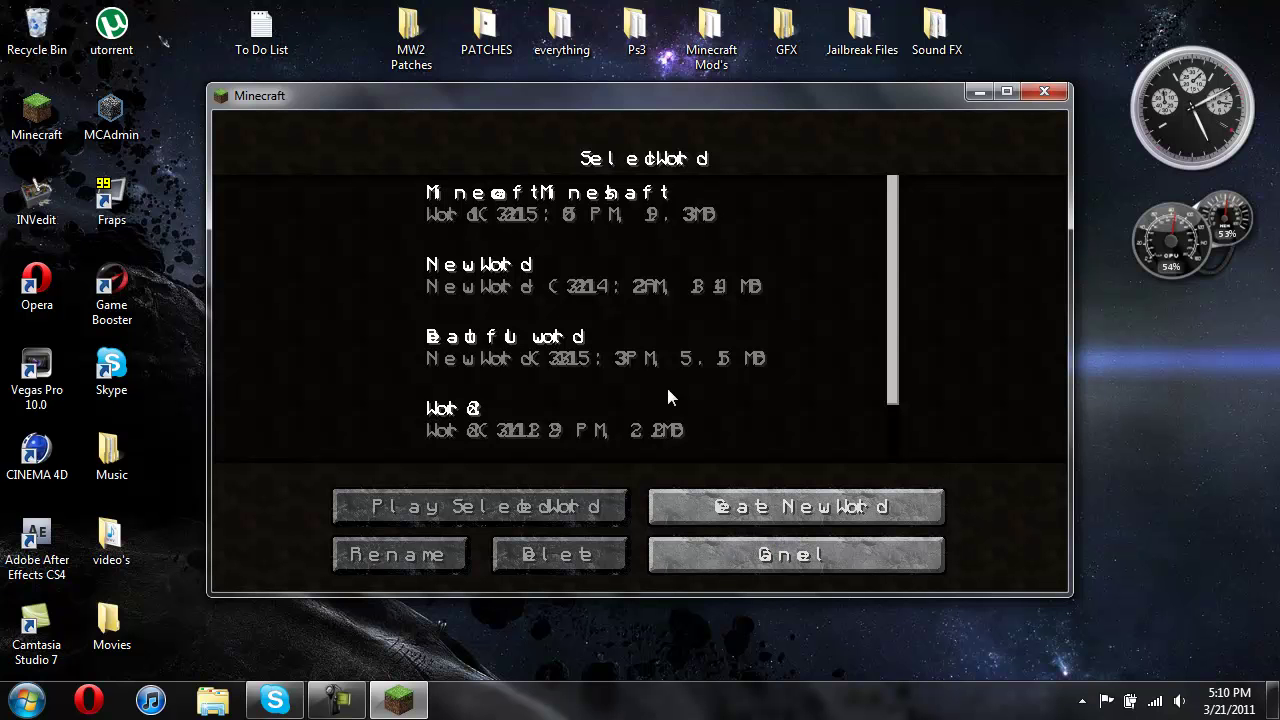
left_click(1043, 93)
left_click_drag(786, 285, 845, 240)
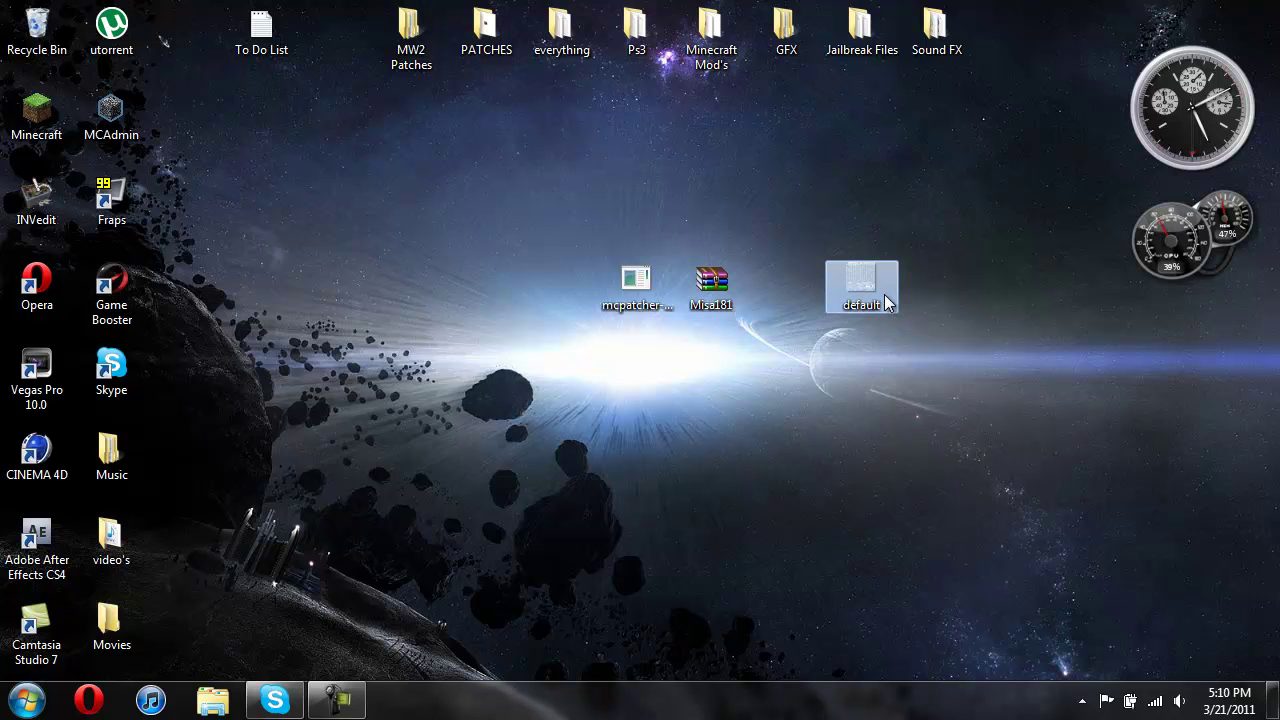
Step: Reposition the default icon, then open Misa181.zip in WinRAR to its font folder
left_click_drag(886, 300, 796, 300)
left_click(755, 420)
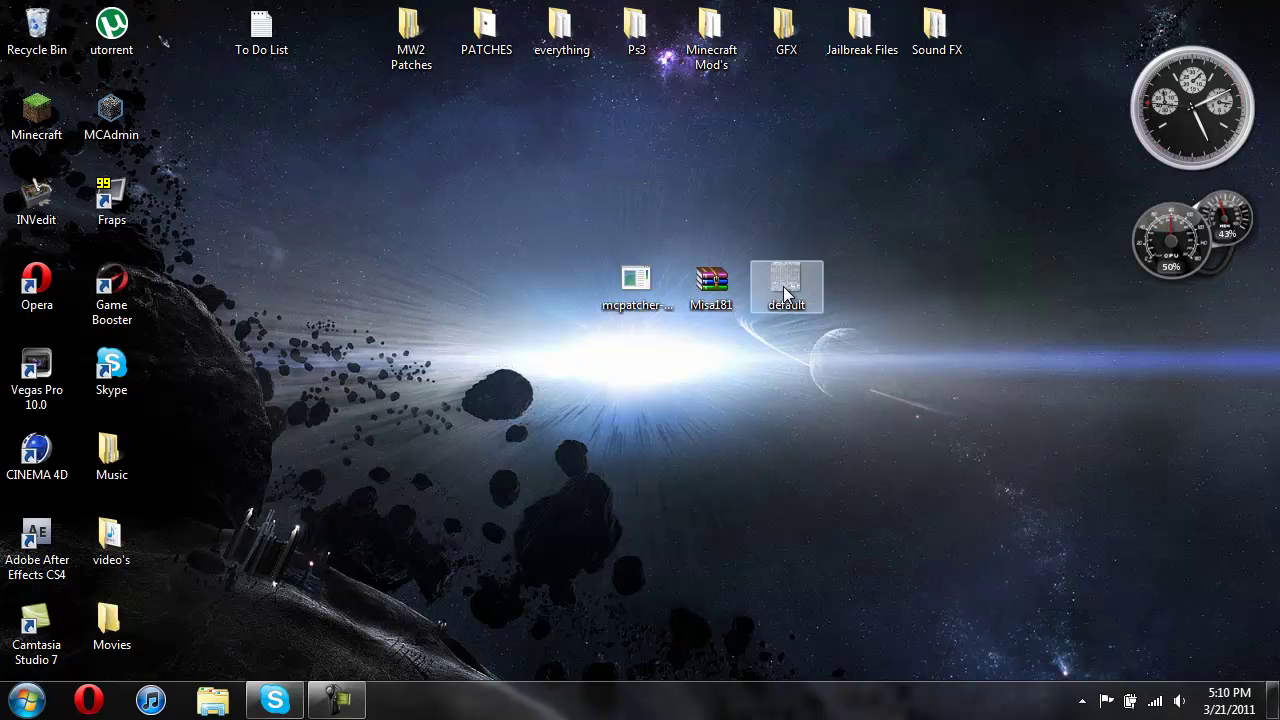
double_click(711, 283)
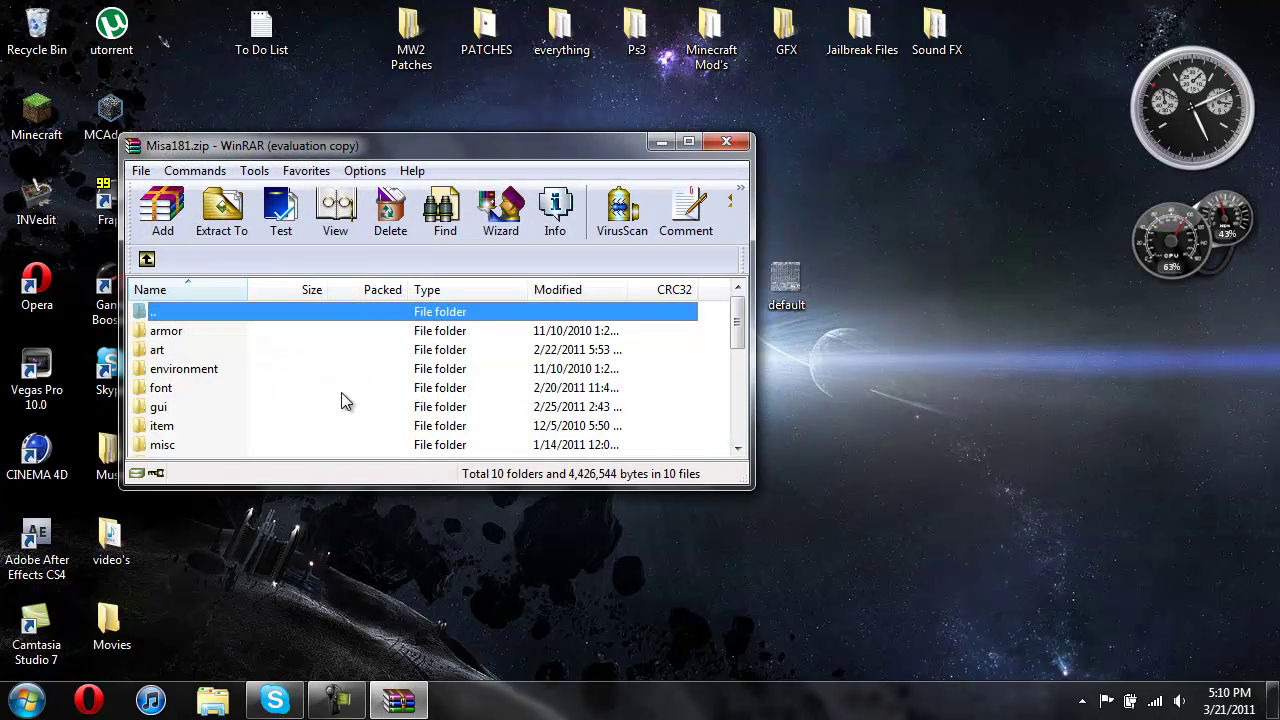
scroll(341, 393, "down", 2)
scroll(345, 400, "up", 1)
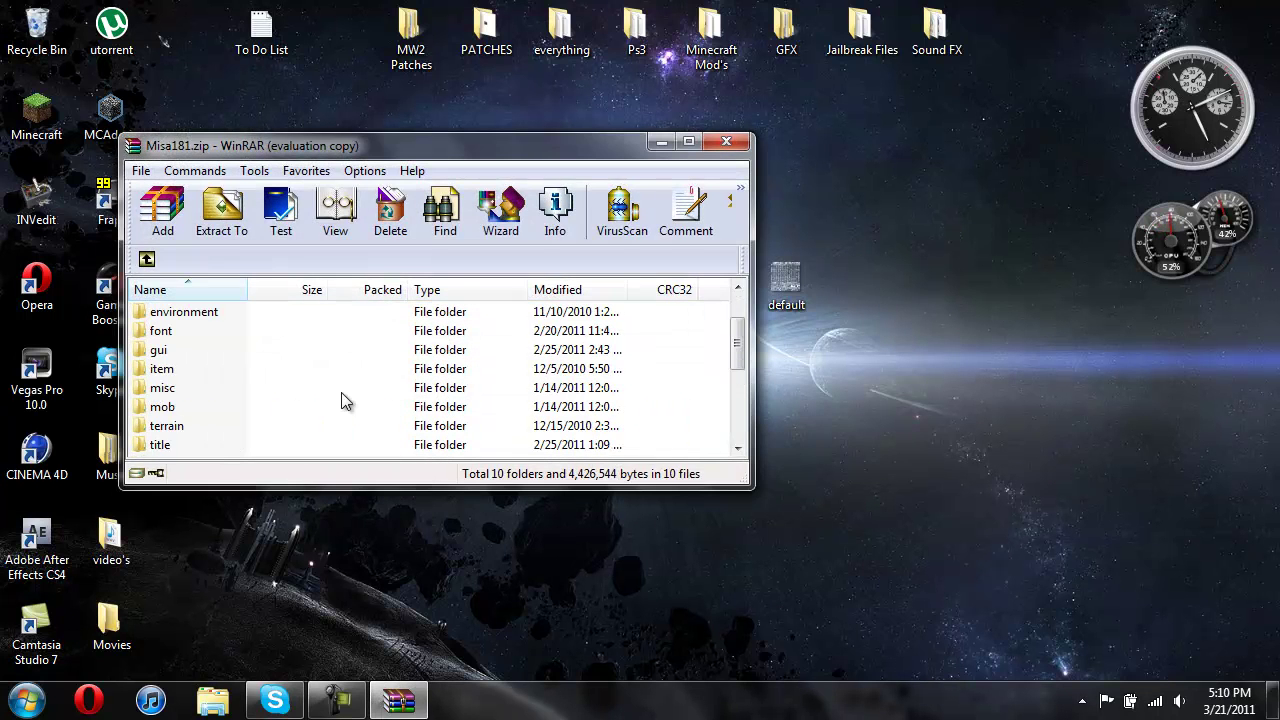
double_click(193, 337)
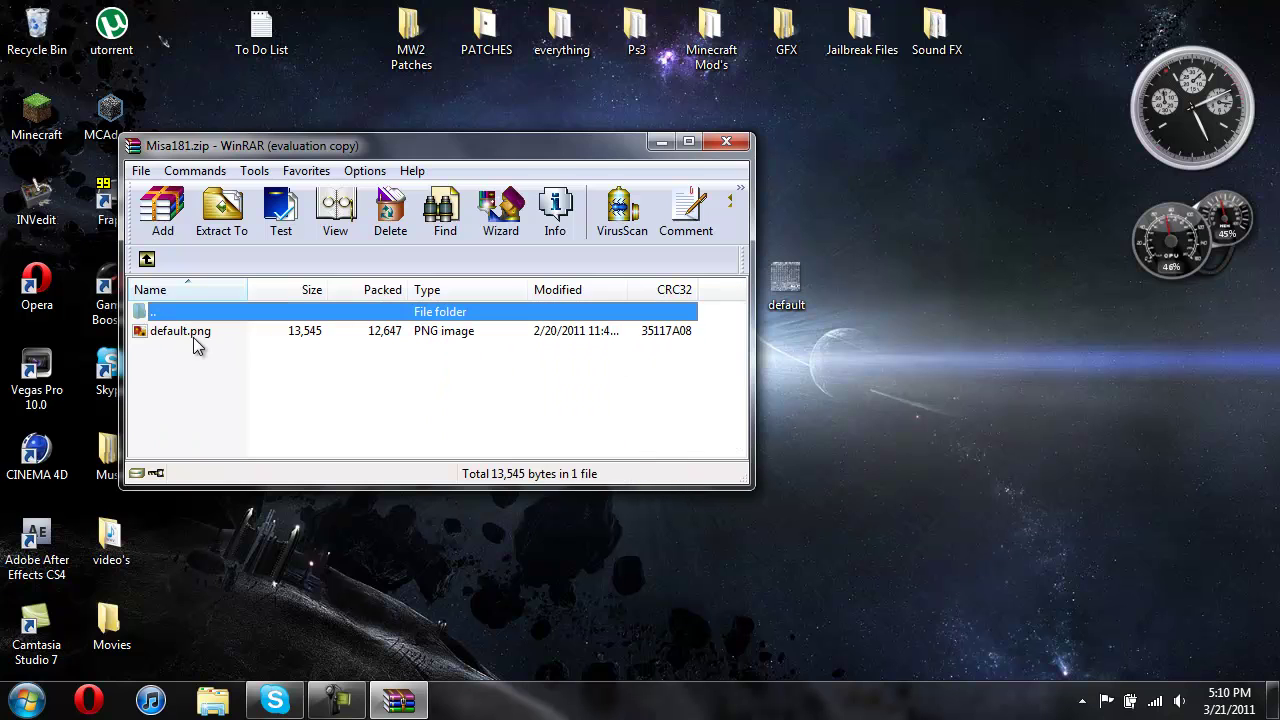
Step: Replace the archive's default.png with the desktop default image and close the archive
left_click(786, 285)
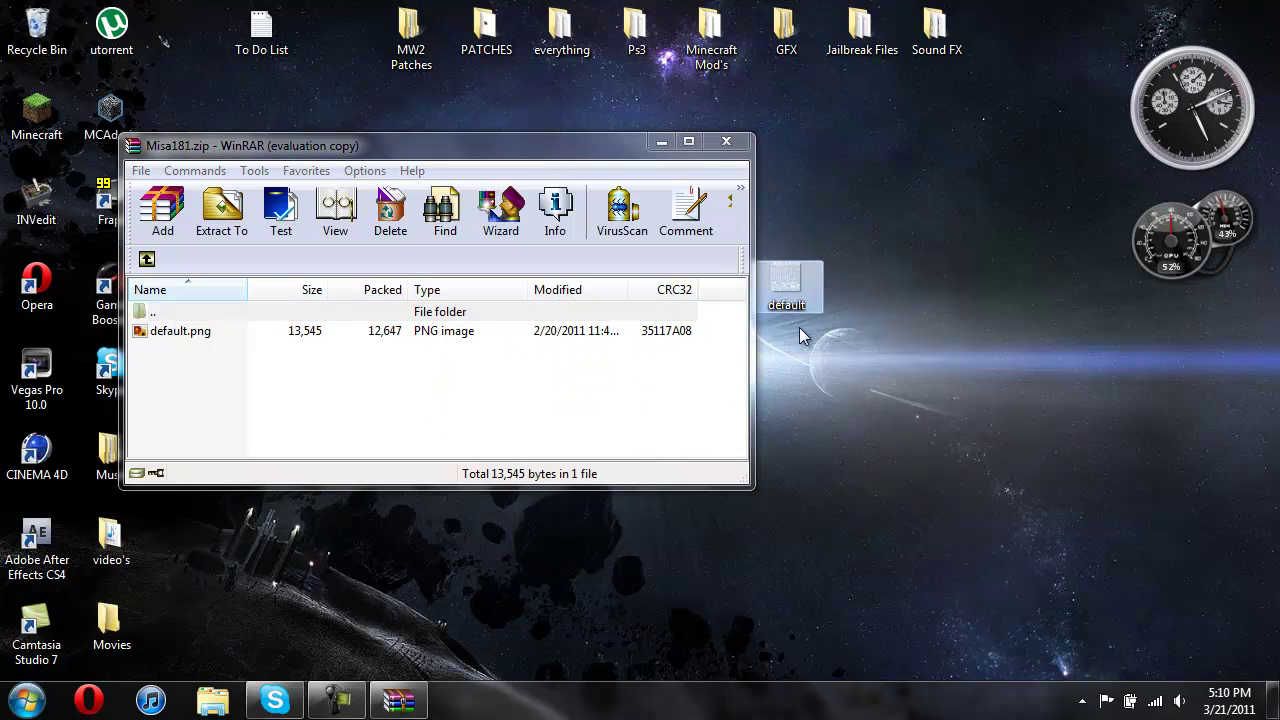
left_click_drag(806, 298, 683, 300)
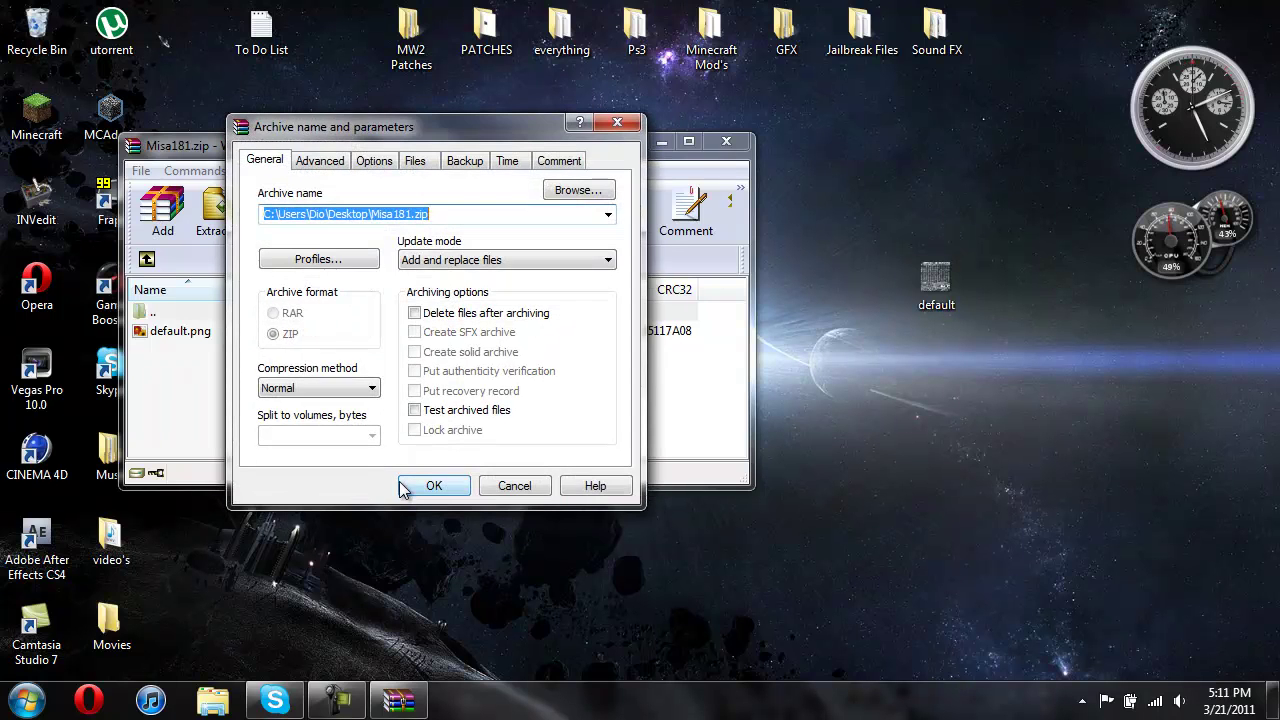
left_click(406, 484)
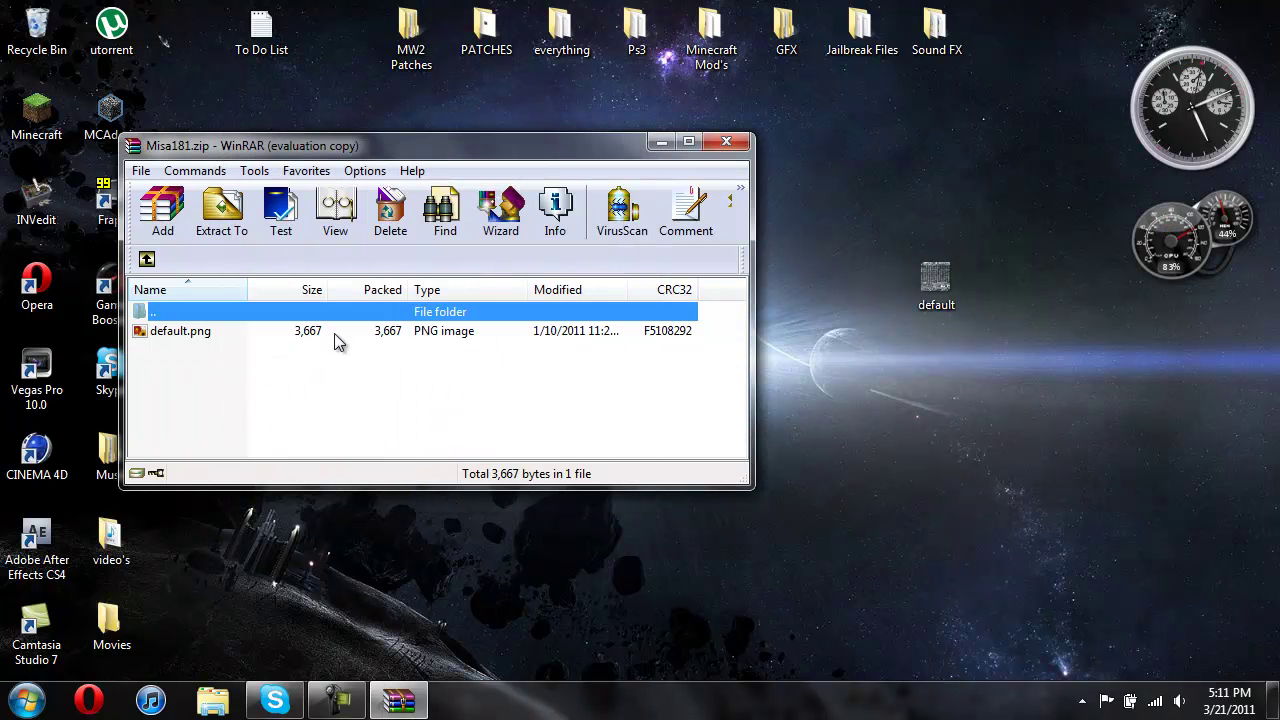
left_click(727, 141)
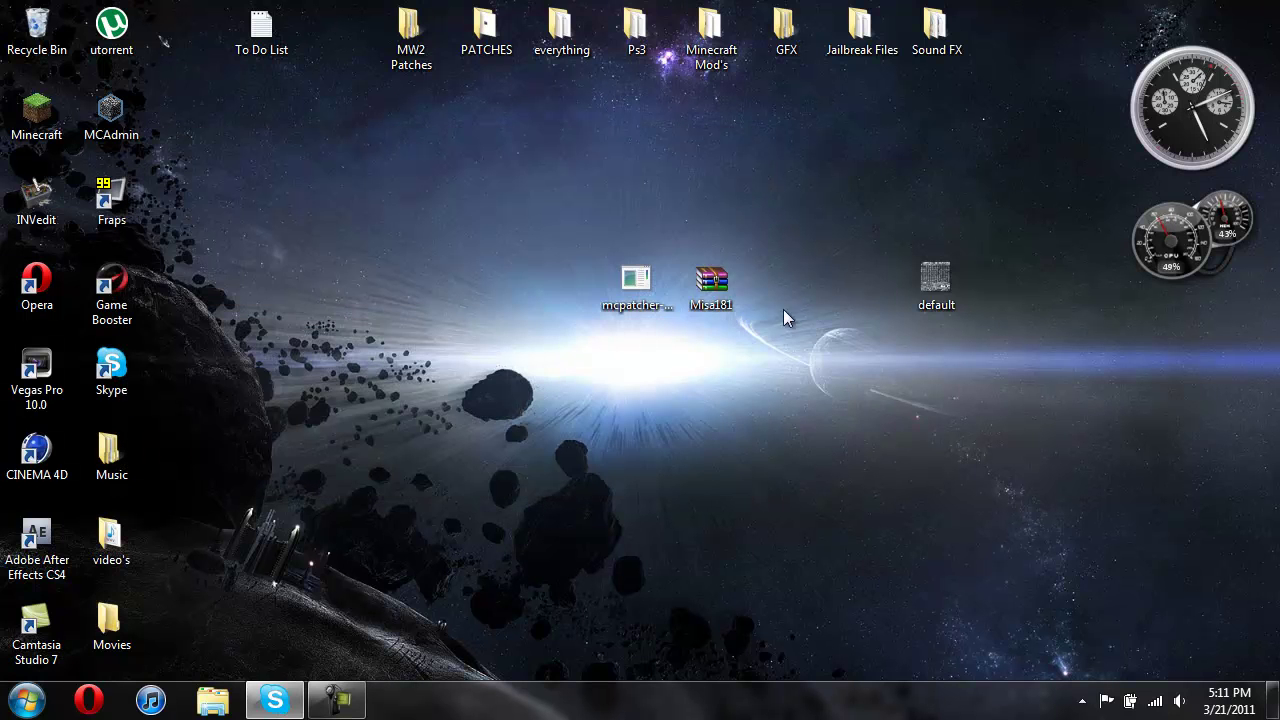
Step: Launch MCPatcher and select the updated Misa181.zip as the texture pack
double_click(652, 327)
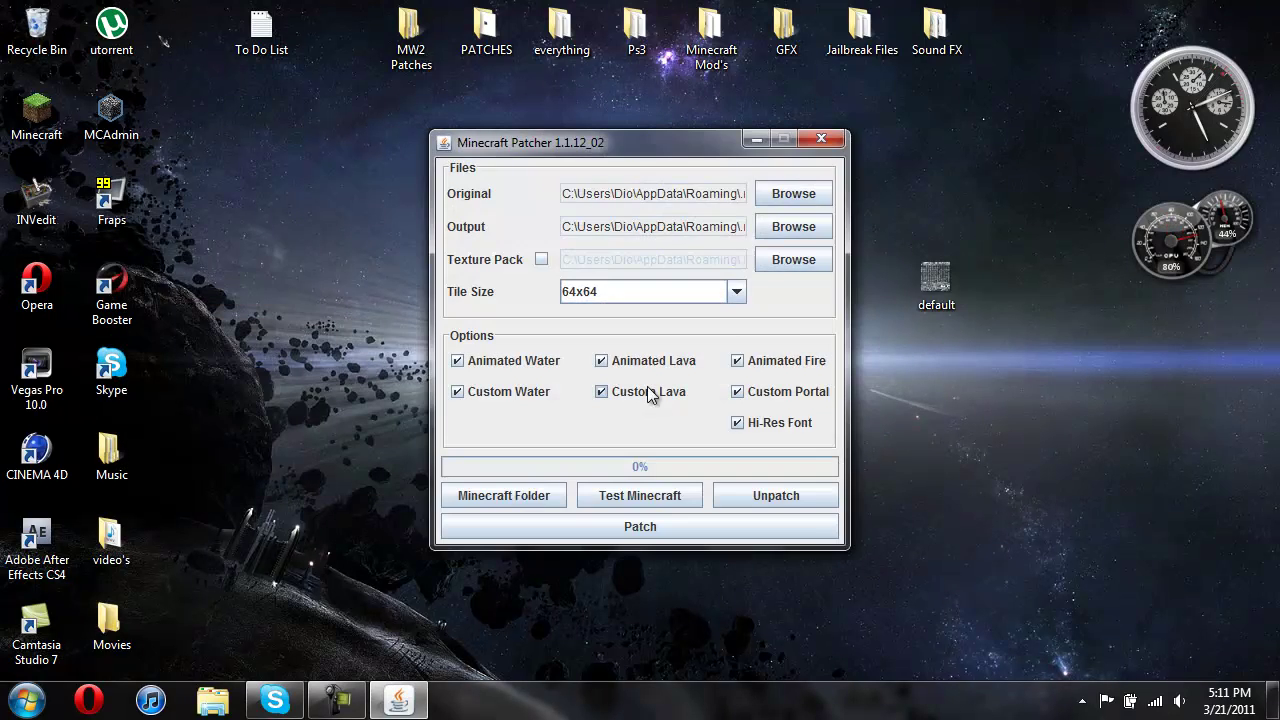
left_click(541, 259)
left_click(781, 265)
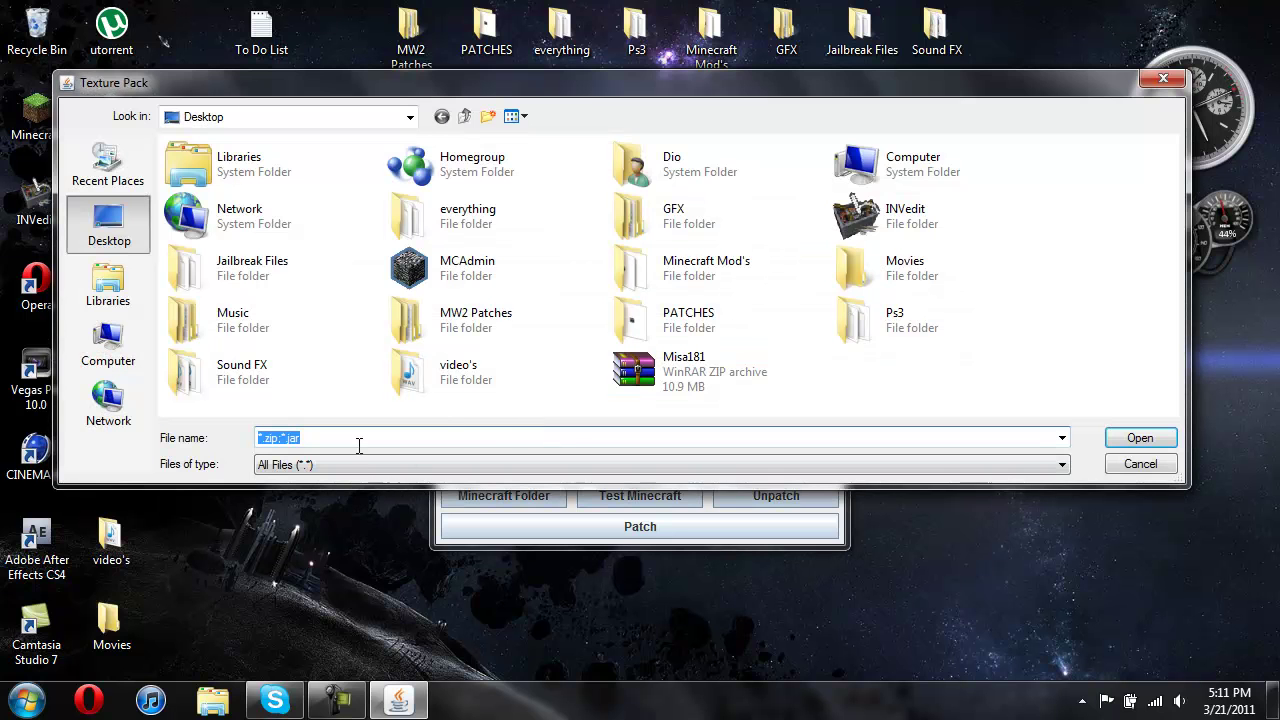
left_click(630, 366)
left_click(1112, 437)
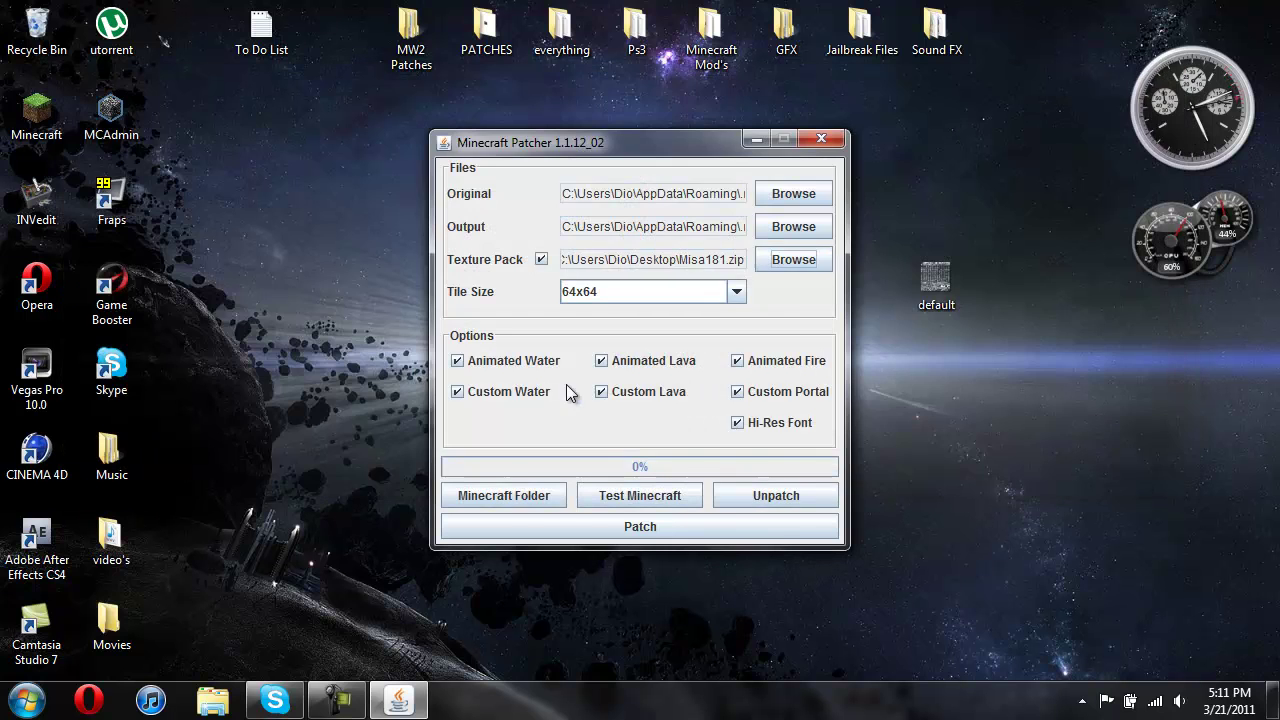
Step: Patch Minecraft past the animation performance warning, then close the log and patcher
left_click(640, 526)
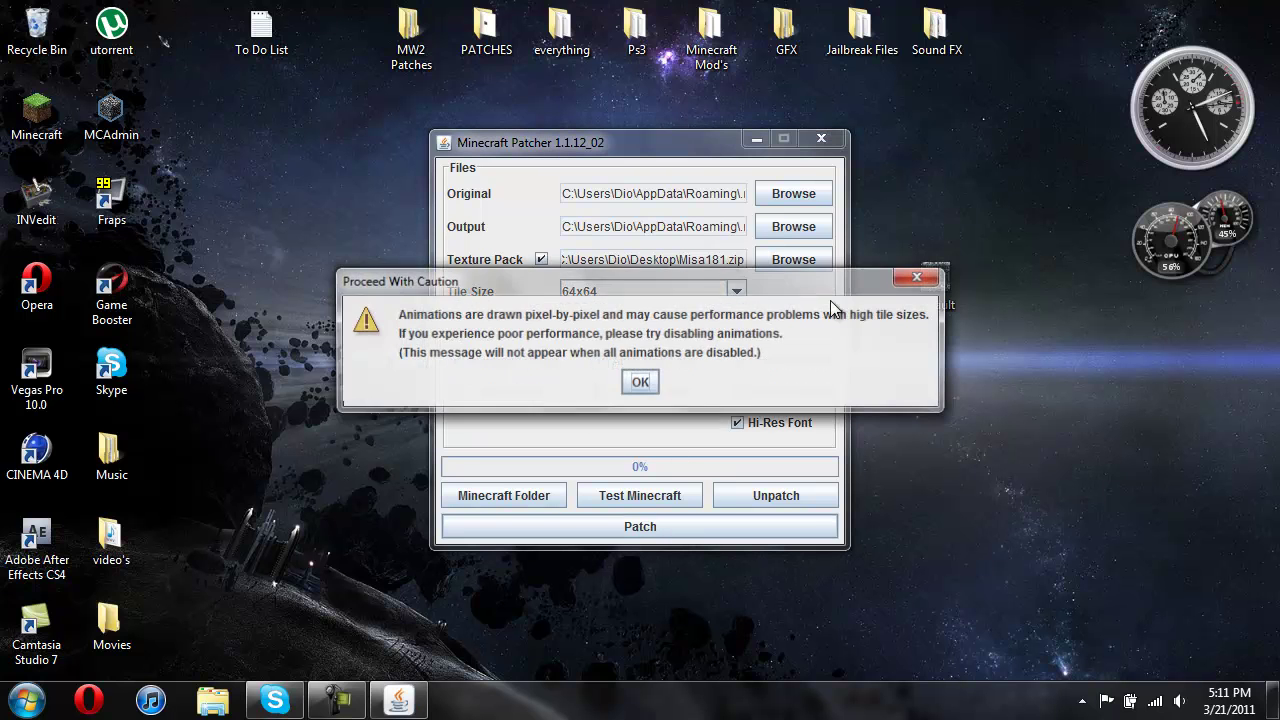
left_click(642, 382)
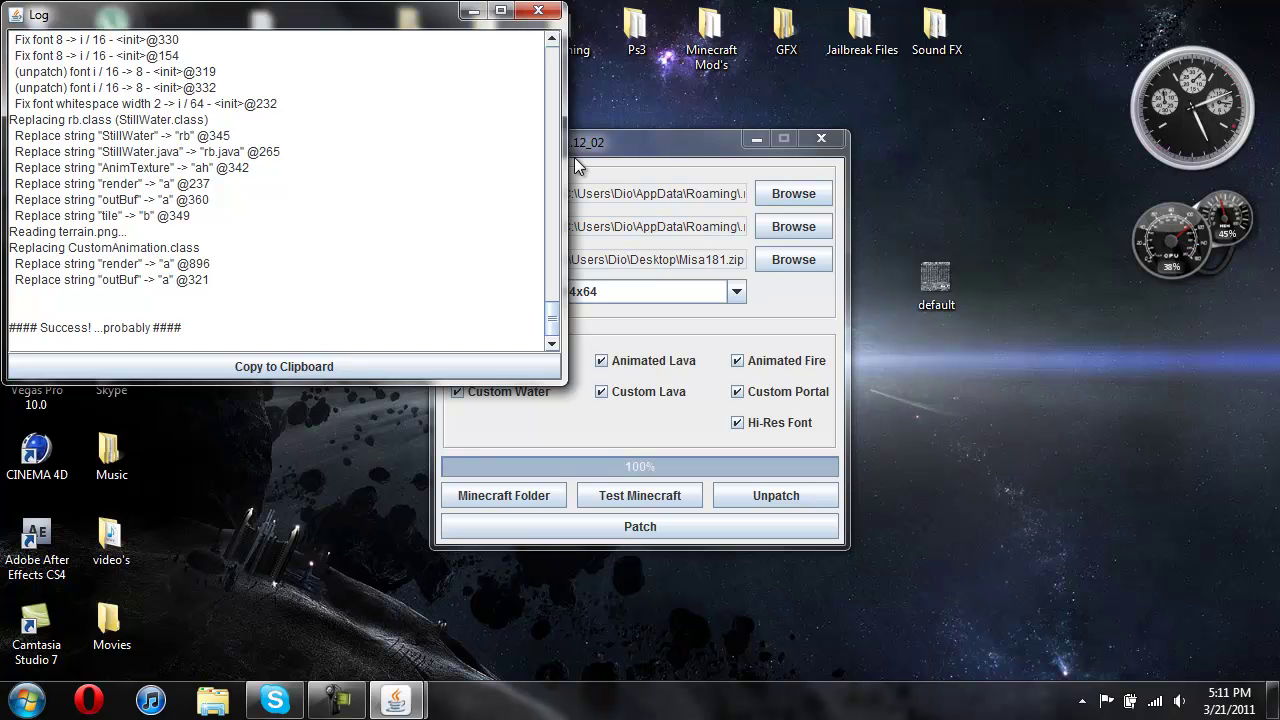
left_click(538, 10)
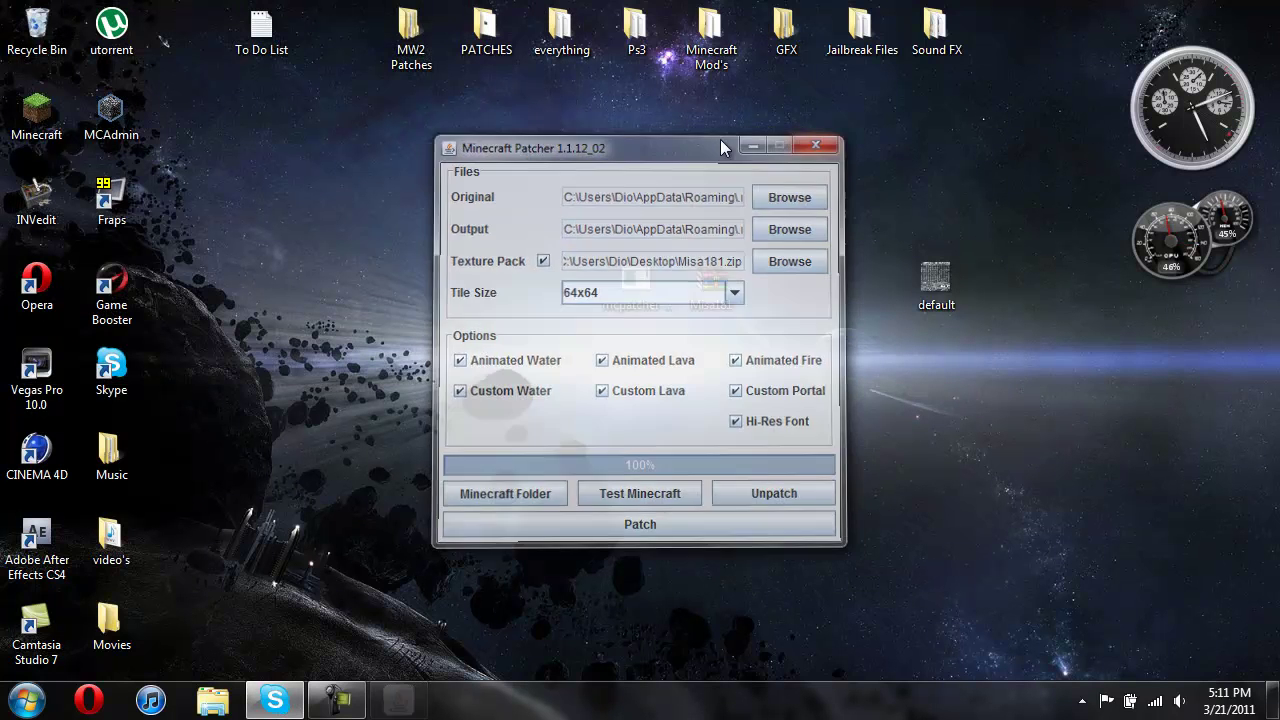
left_click(816, 146)
double_click(36, 115)
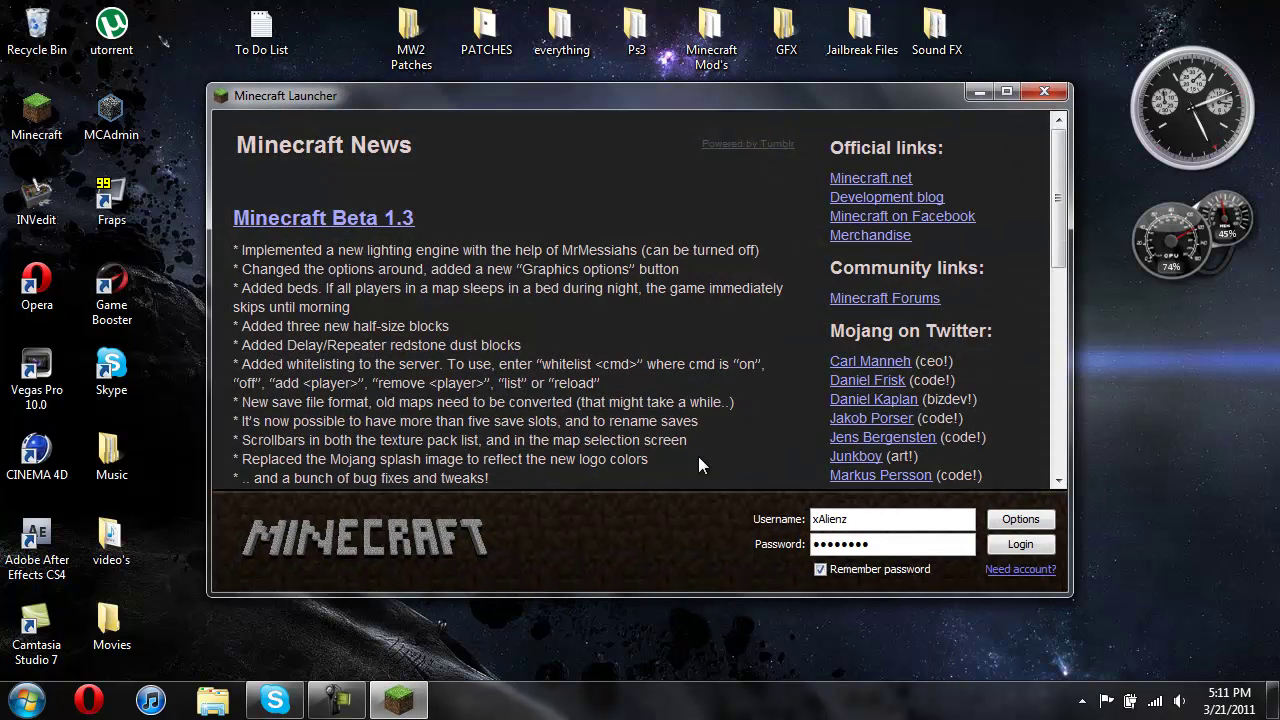
left_click(1013, 539)
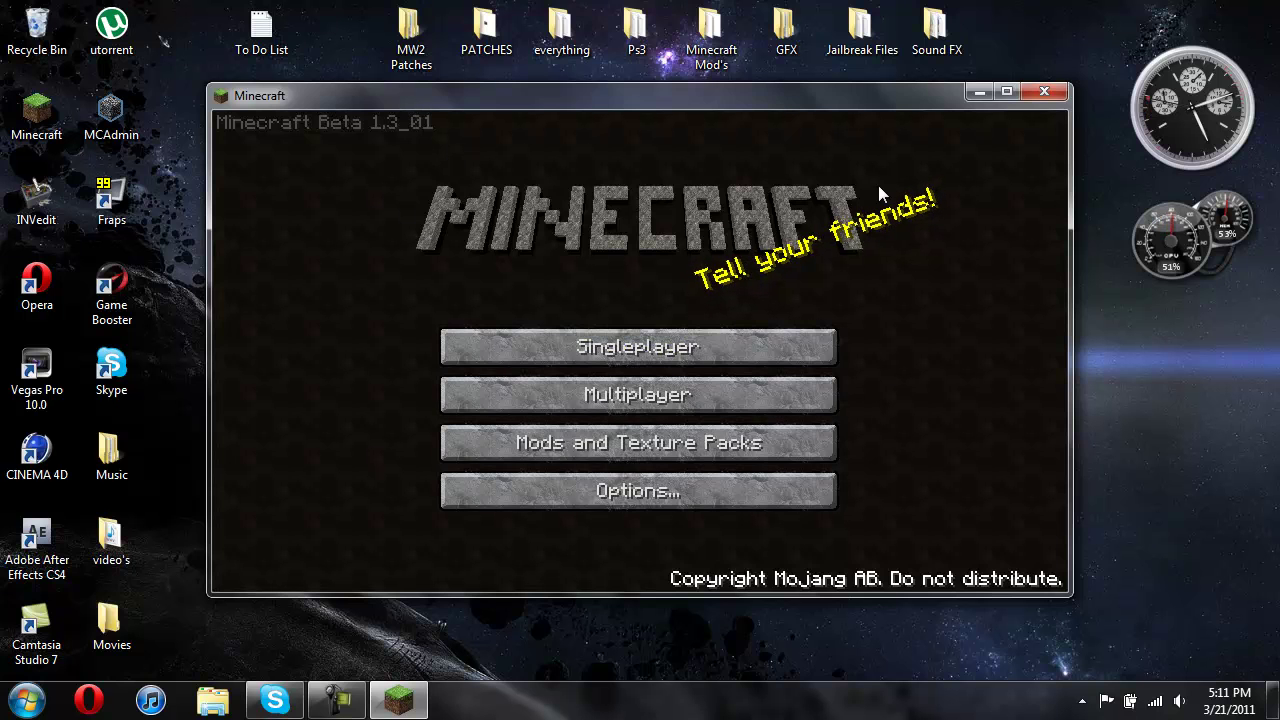
Step: Close Minecraft, place the default icon beside Misa181, and restore the Camtasia Recorder
left_click(1040, 93)
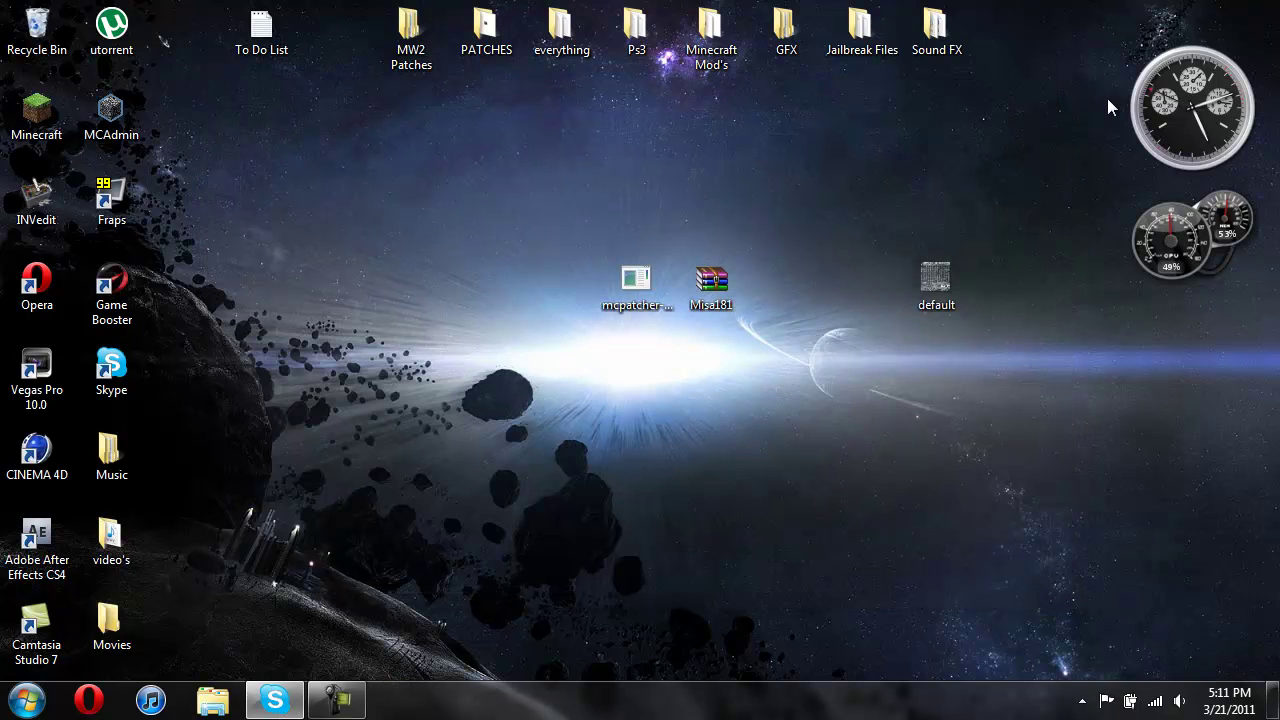
left_click_drag(804, 286, 800, 282)
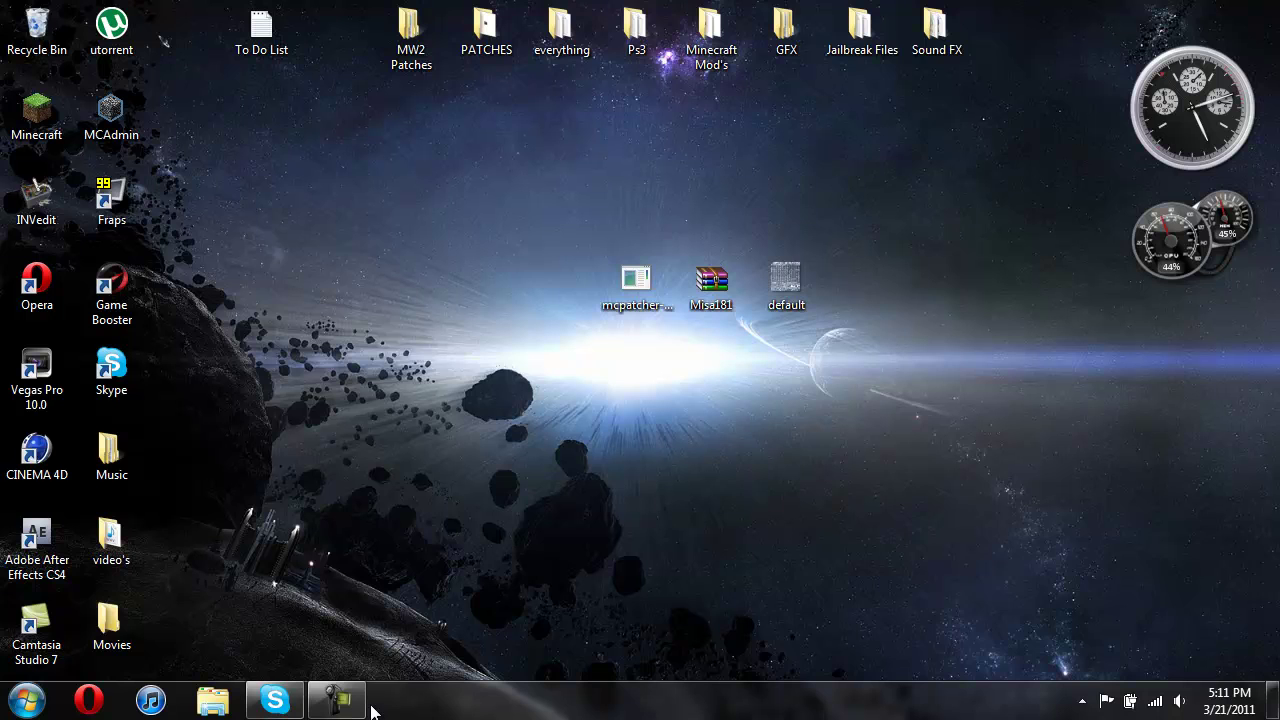
left_click(340, 702)
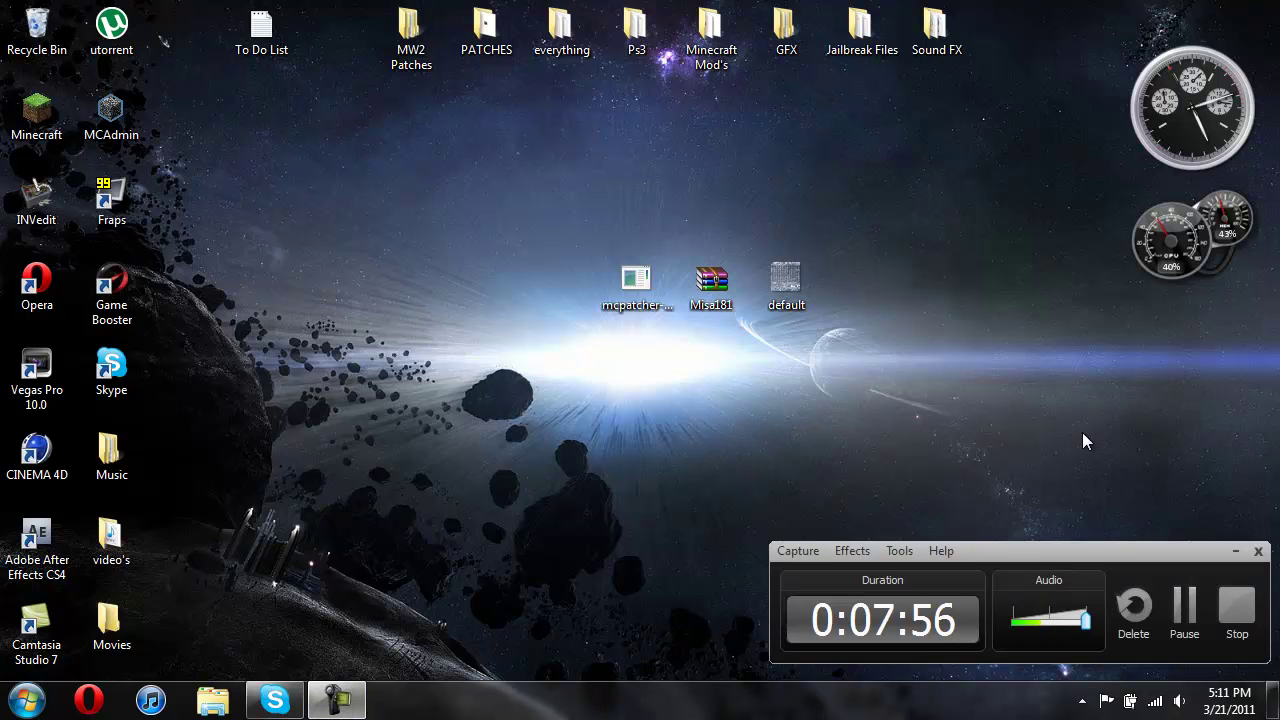